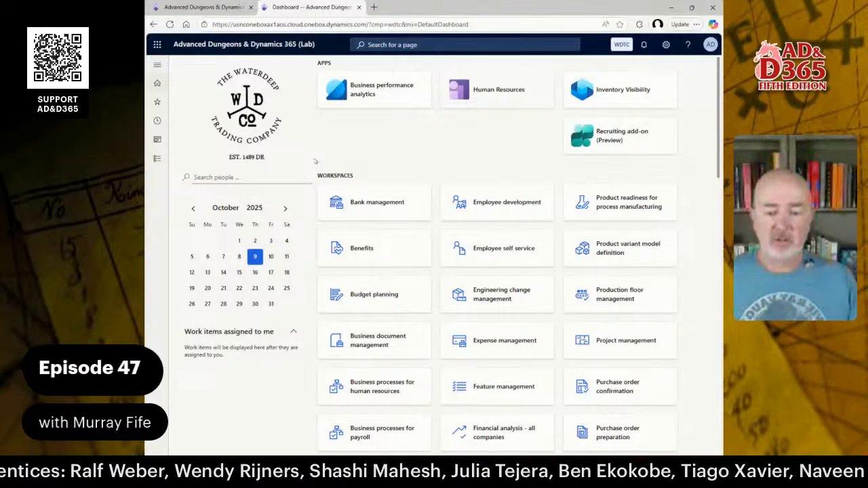
Open the Released products list in the Product information management module.
{"action": "left_click", "coordinate": [157, 158]}
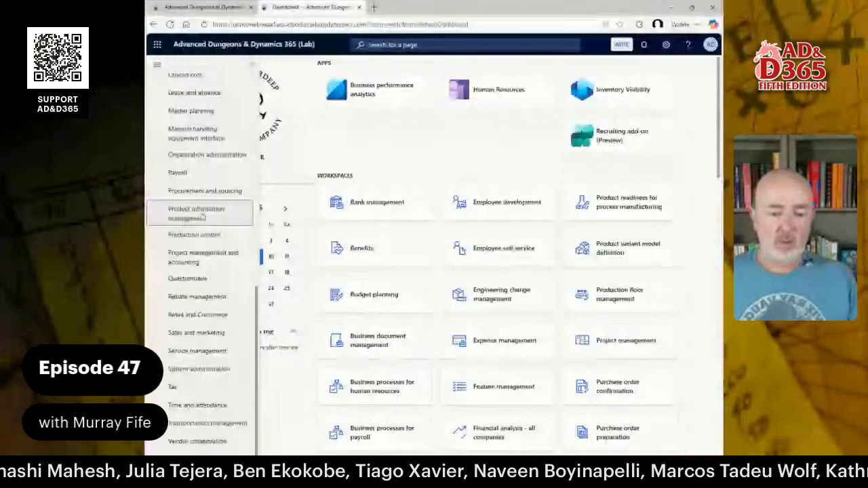
{"action": "left_click", "coordinate": [202, 217]}
{"action": "left_click", "coordinate": [317, 295]}
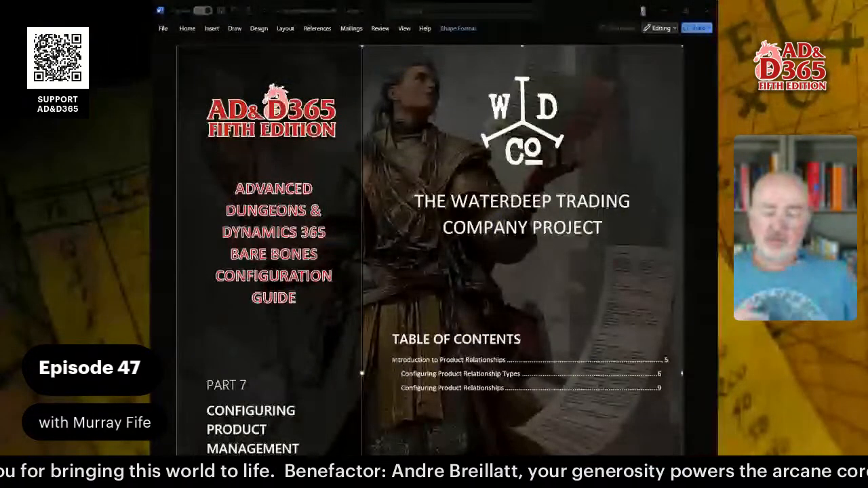
Read through the Product Relationships guide in Word, from the table of contents to the section on creating a Customers also bought relationship.
{"action": "scroll", "coordinate": [435, 244], "scroll_direction": "down", "scroll_amount": 5}
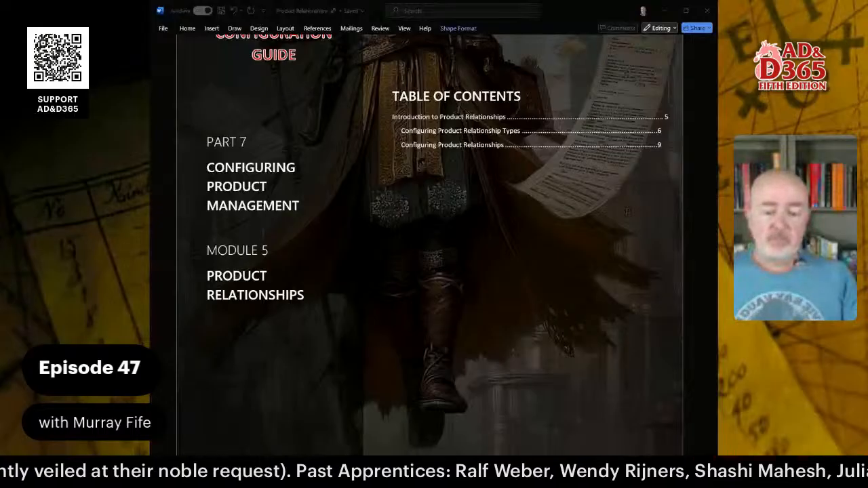
{"action": "scroll", "coordinate": [430, 233], "scroll_direction": "down", "scroll_amount": 1}
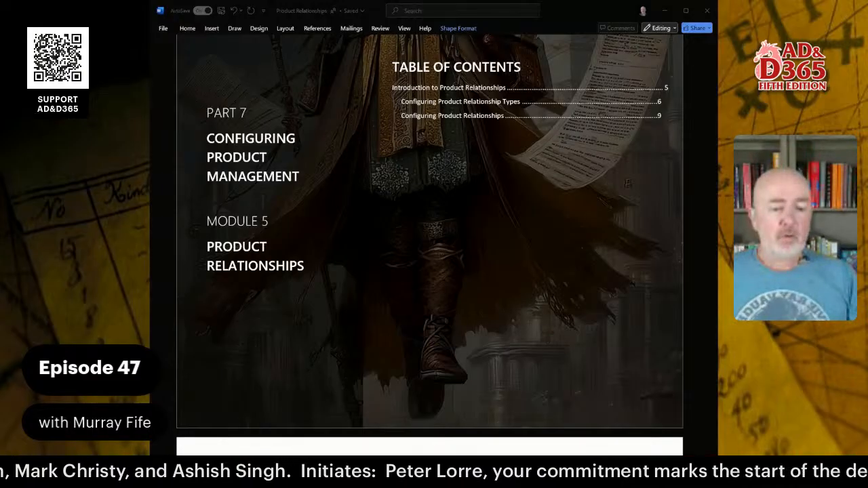
{"action": "scroll", "coordinate": [429, 238], "scroll_direction": "down", "scroll_amount": 15}
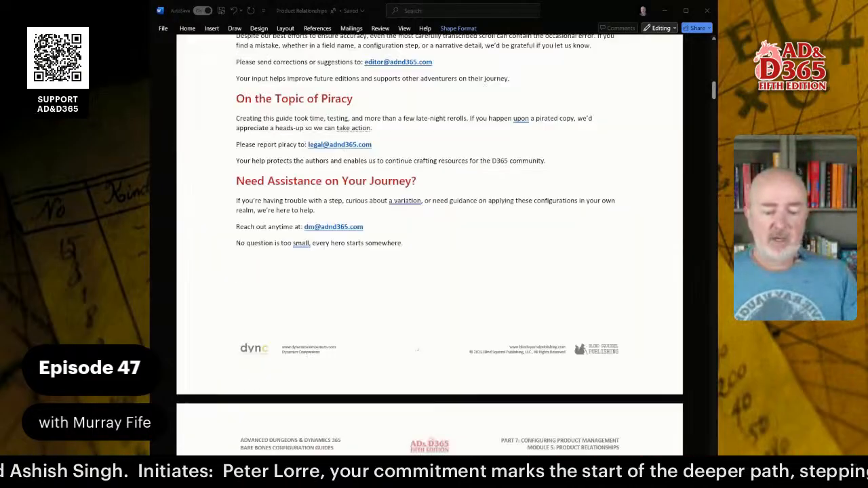
{"action": "scroll", "coordinate": [429, 245], "scroll_direction": "down", "scroll_amount": 8}
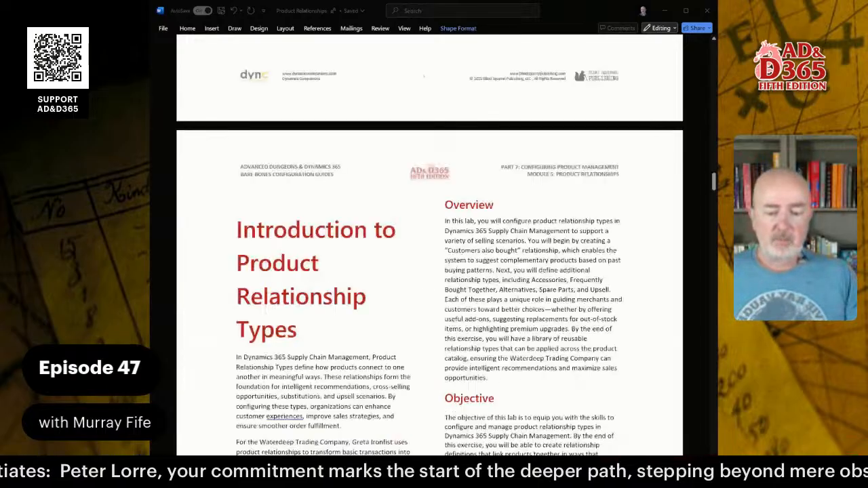
{"action": "scroll", "coordinate": [429, 244], "scroll_direction": "down", "scroll_amount": 4}
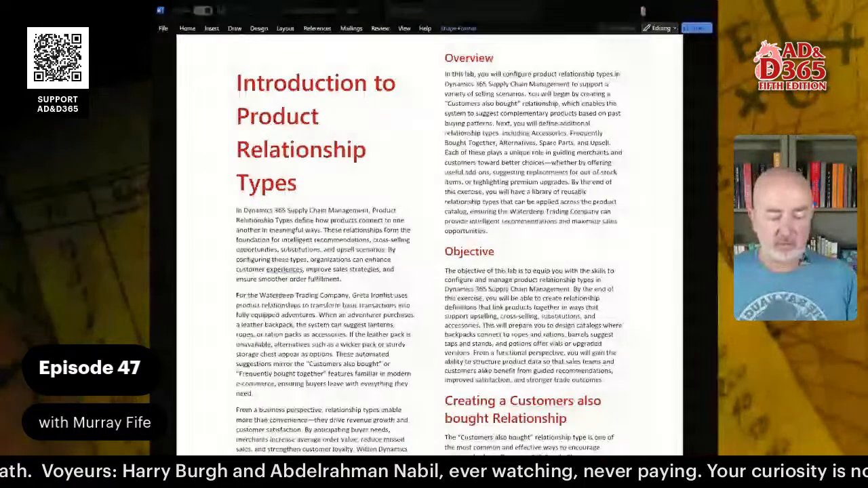
{"action": "scroll", "coordinate": [429, 244], "scroll_direction": "down", "scroll_amount": 5}
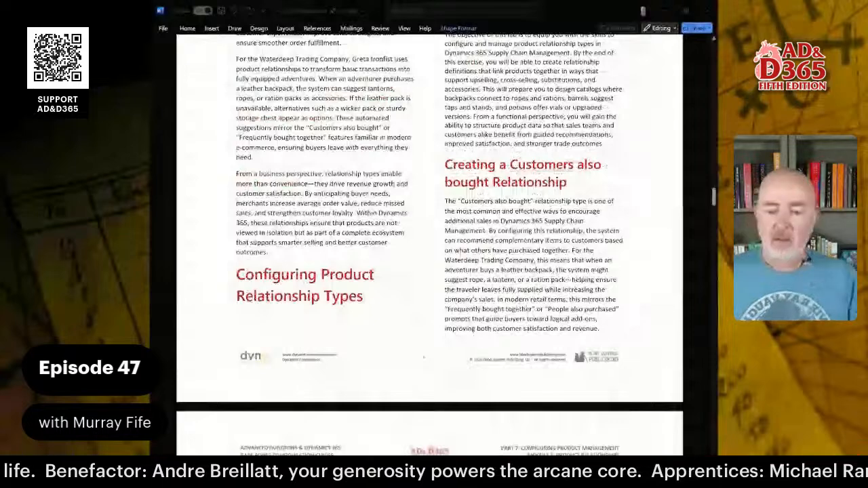
Switch back to Dynamics 365 and search the pages for "product rel".
{"action": "key", "text": "alt+Tab"}
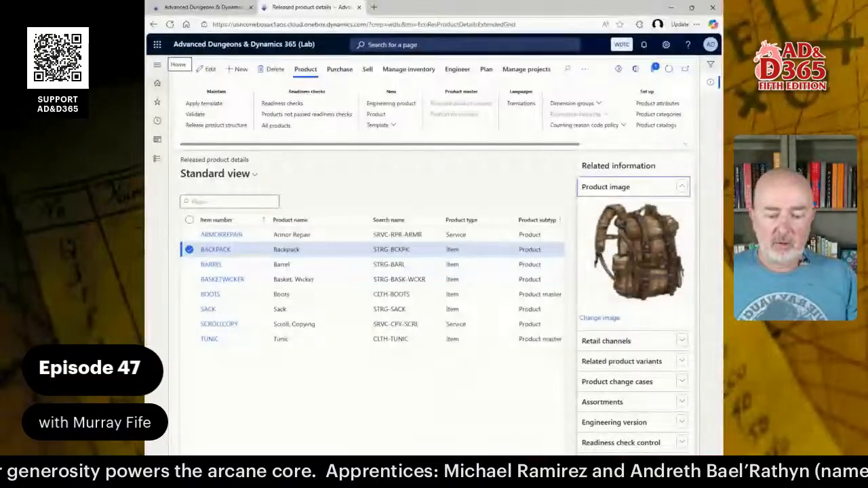
{"action": "left_click", "coordinate": [449, 42]}
{"action": "type", "text": "produ"}
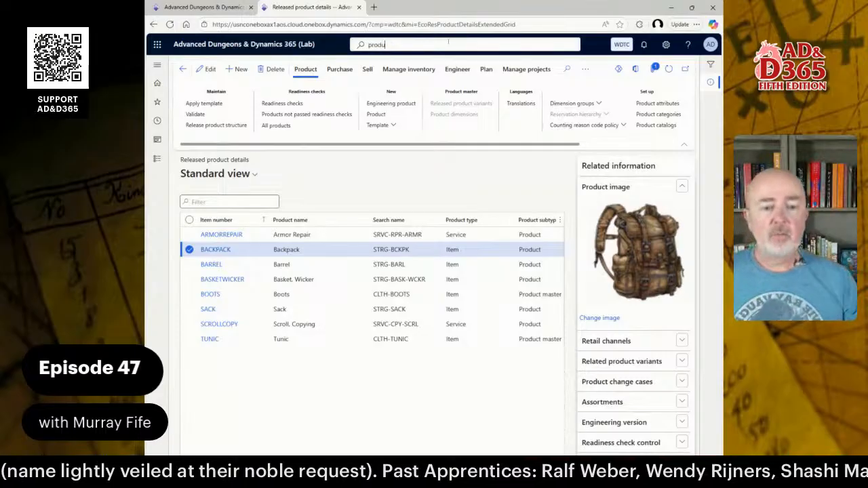
{"action": "type", "text": "ct rel"}
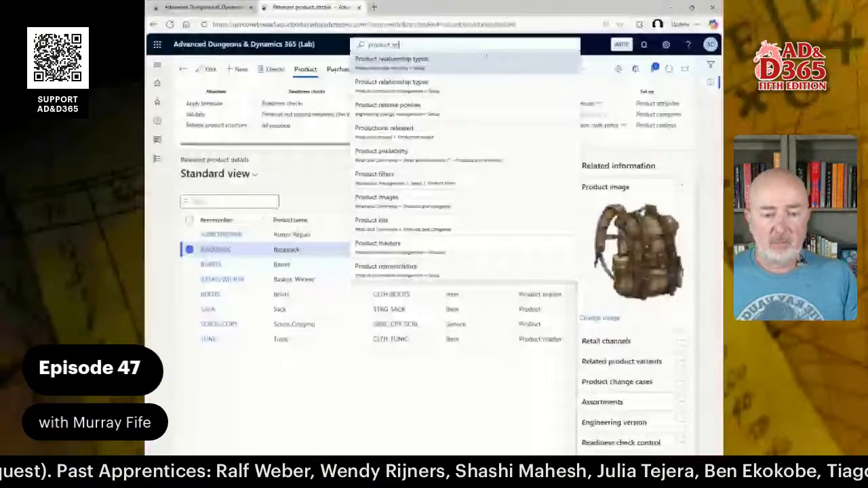
{"action": "left_click", "coordinate": [440, 69]}
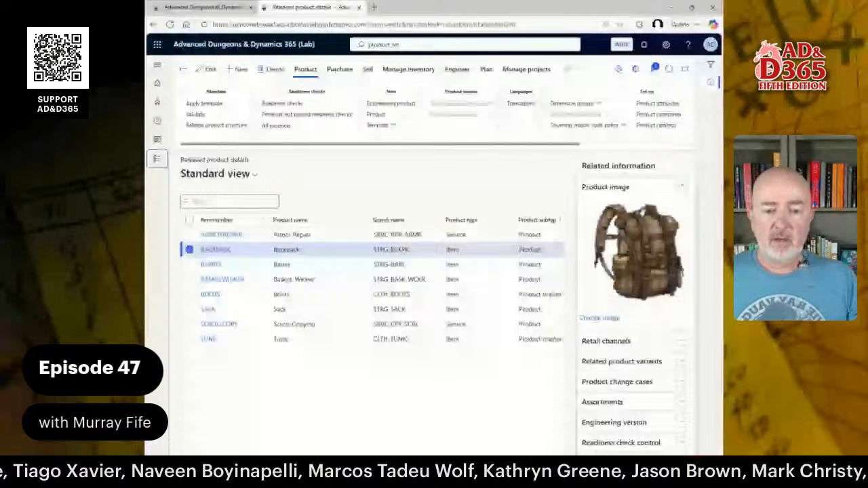
{"action": "left_click", "coordinate": [407, 45]}
Open the Product relationship types page from the Product information management module's setup section.
{"action": "left_click", "coordinate": [155, 163]}
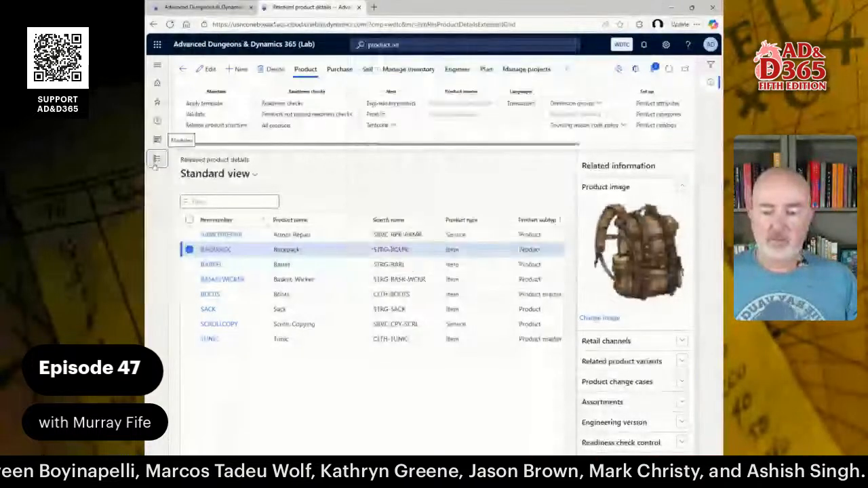
{"action": "left_click", "coordinate": [156, 162]}
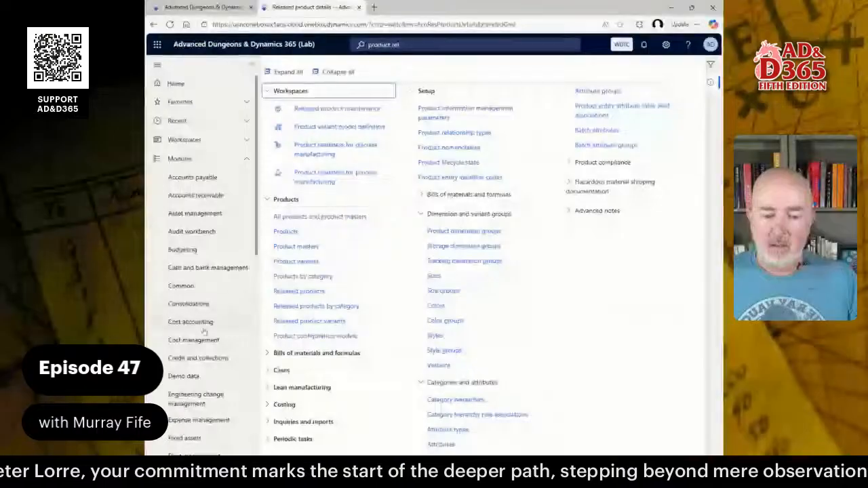
{"action": "scroll", "coordinate": [227, 319], "scroll_direction": "down", "scroll_amount": 5}
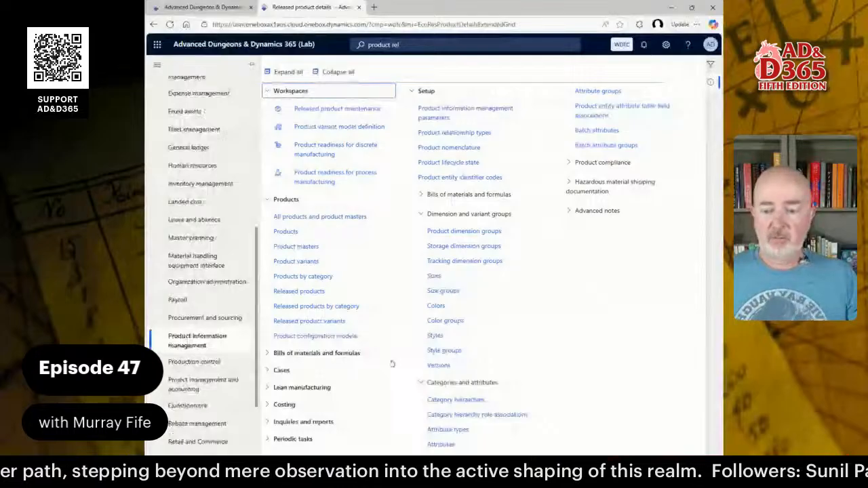
{"action": "left_click", "coordinate": [455, 133]}
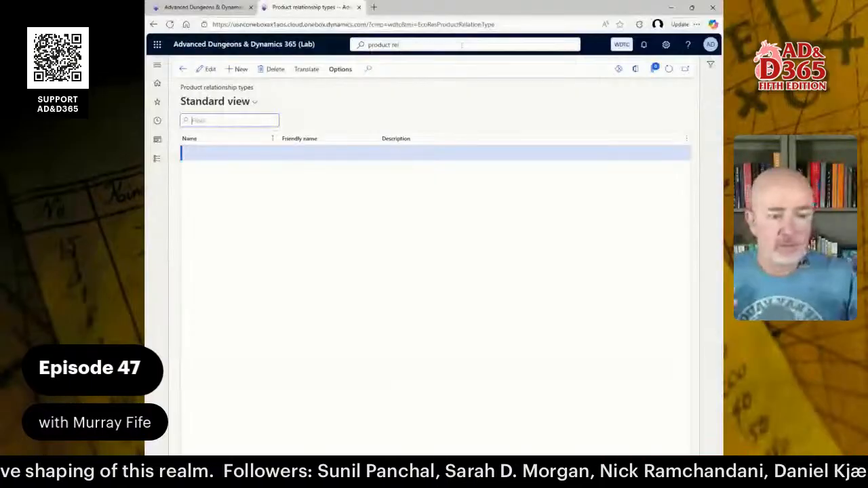
Add a product relationship type named CUSTOMERSALSOBOUGHT with the friendly name "Customers also bought".
{"action": "left_click", "coordinate": [238, 69]}
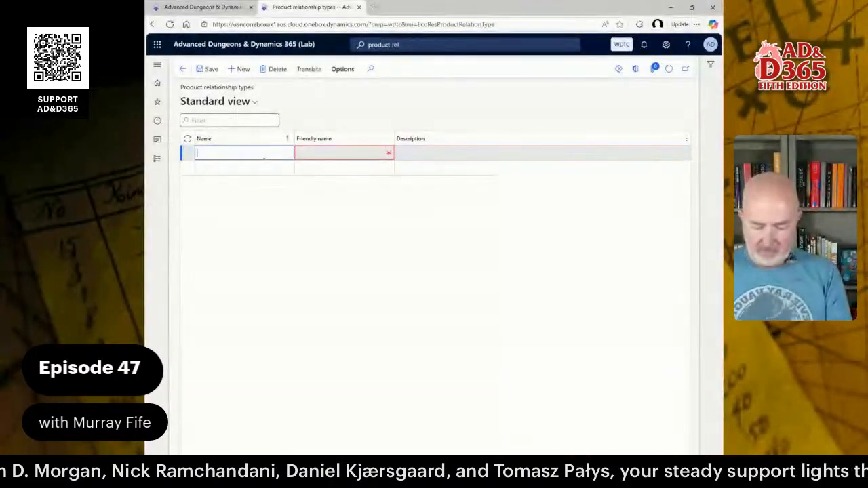
{"action": "type", "text": "CUSTOMER"}
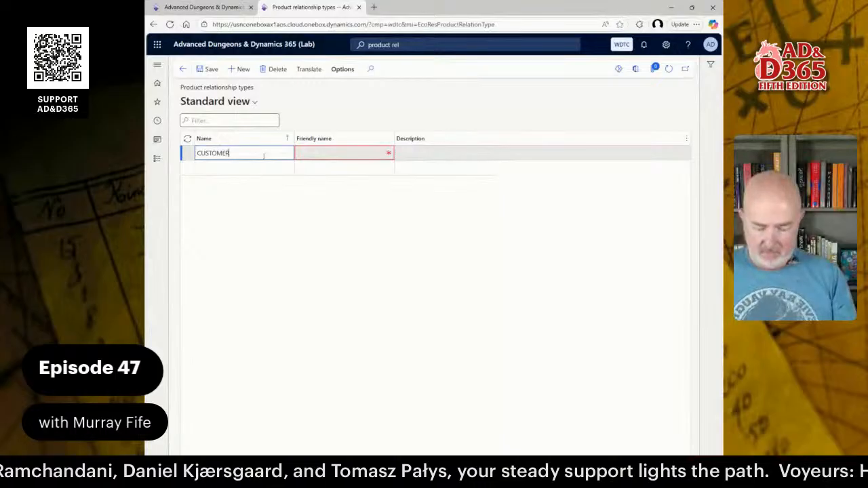
{"action": "type", "text": "SALSOBOUGHT"}
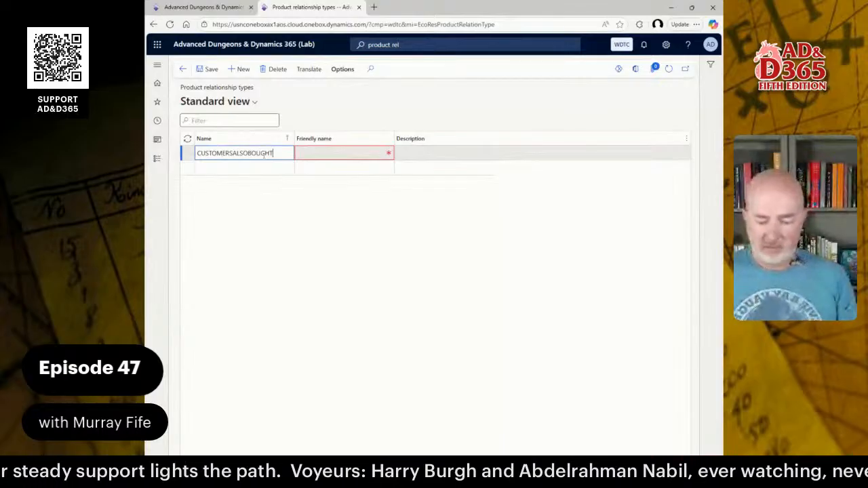
{"action": "key", "text": "Tab"}
{"action": "type", "text": "Custom"}
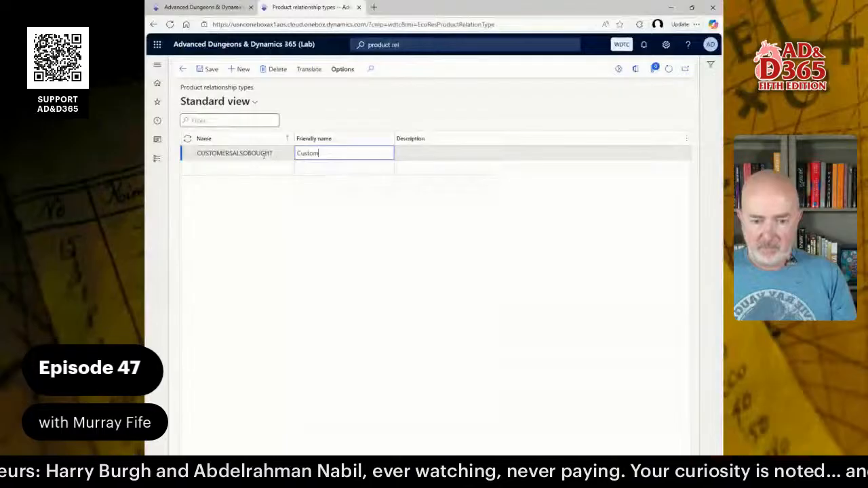
{"action": "type", "text": "ers also bought"}
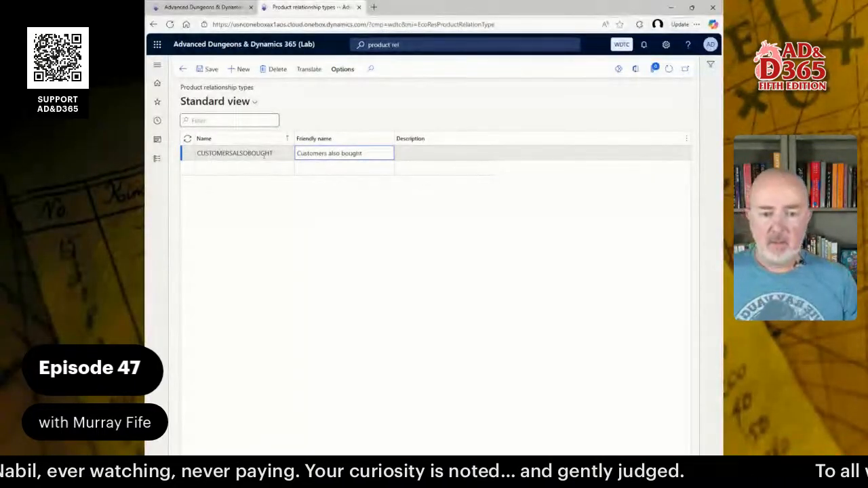
{"action": "key", "text": "ctrl+a"}
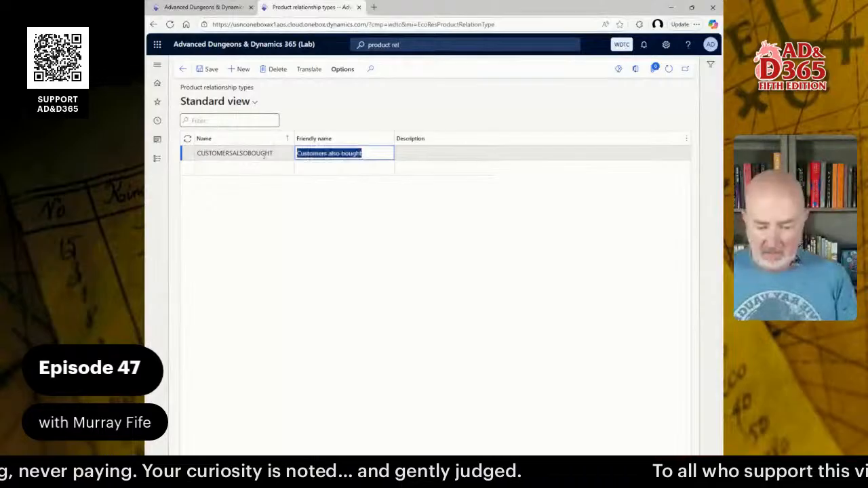
{"action": "key", "text": "Tab"}
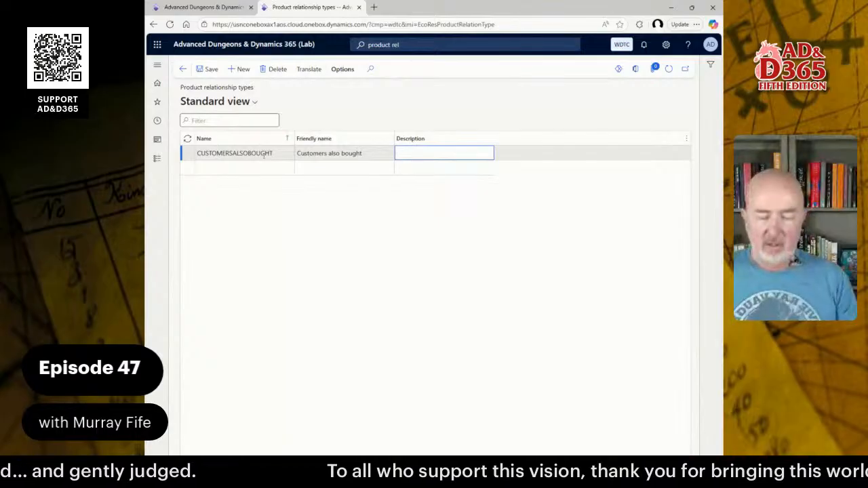
Describe the CUSTOMERSALSOBOUGHT relationship type as "Customers who bought this also bought these".
{"action": "type", "text": "Custom"}
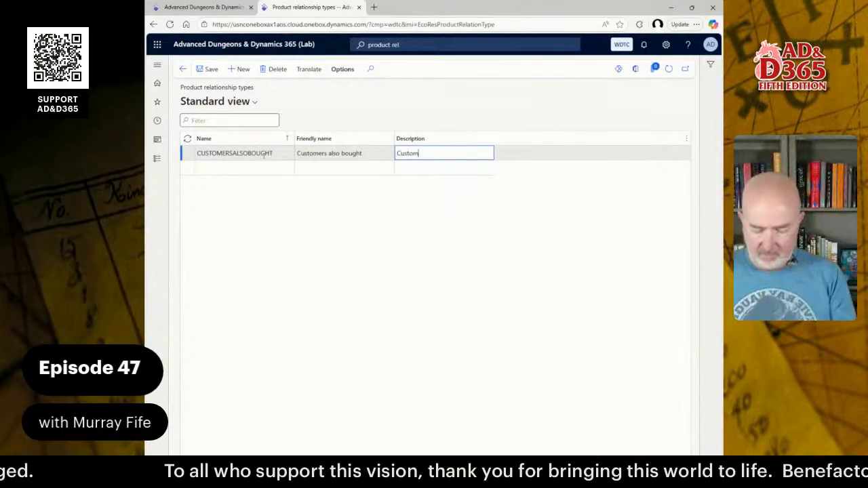
{"action": "key", "text": "BackSpace"}
{"action": "key", "text": "BackSpace"}
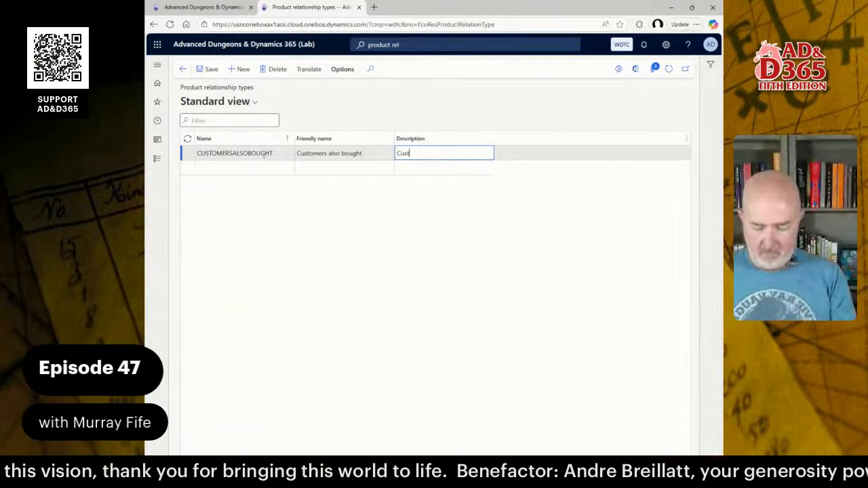
{"action": "type", "text": "omers also bought this"}
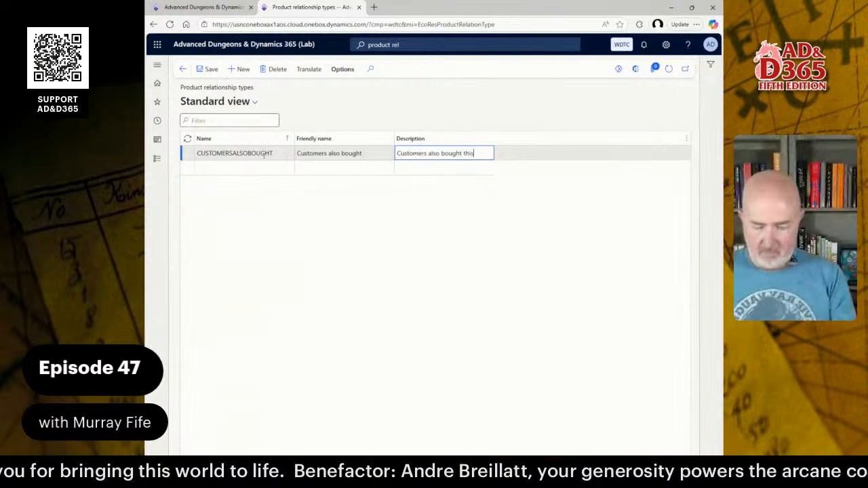
{"action": "key", "text": "ctrl+shift+Left"}
{"action": "key", "text": "ctrl+shift+Left"}
{"action": "key", "text": "ctrl+shift+Left"}
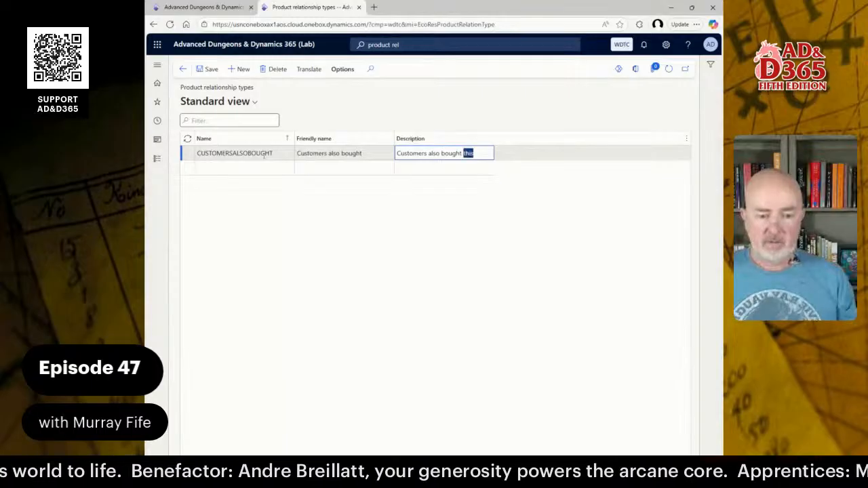
{"action": "type", "text": "wh"}
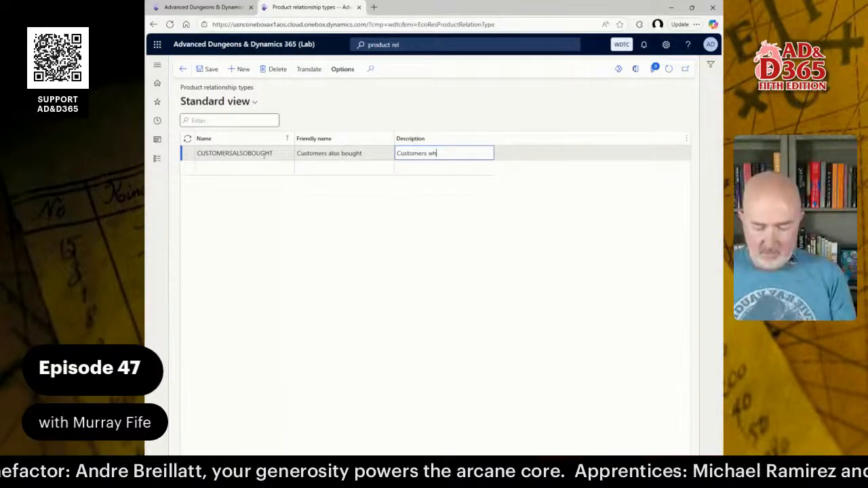
{"action": "type", "text": "o bought this als"}
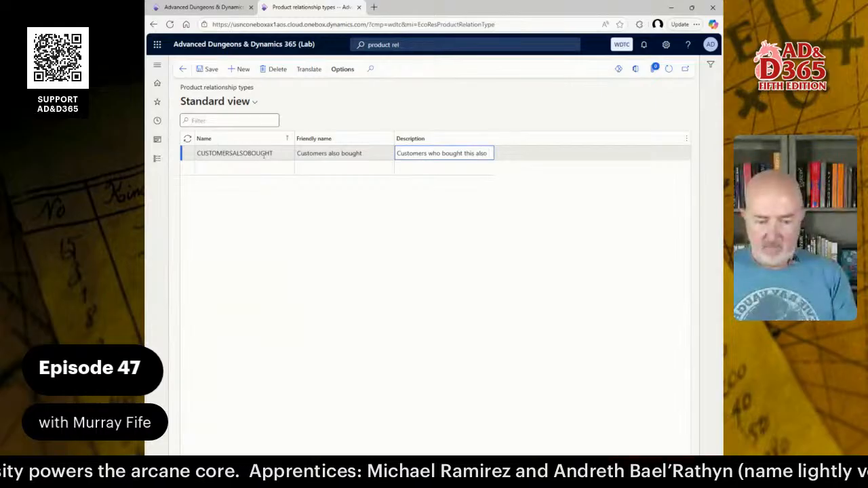
{"action": "type", "text": "o"}
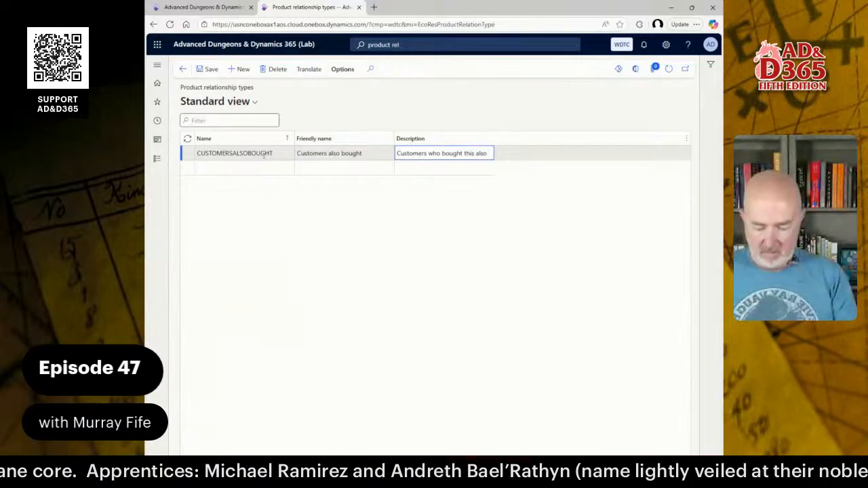
{"action": "type", "text": " bought these"}
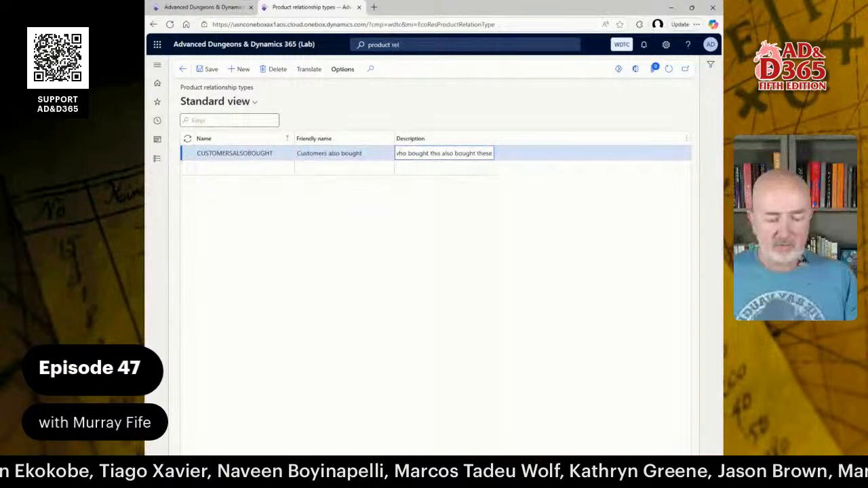
Add a second relationship type named ACCESSORISE and begin its friendly name with "A".
{"action": "key", "text": "Down"}
{"action": "type", "text": "ACCESSORI"}
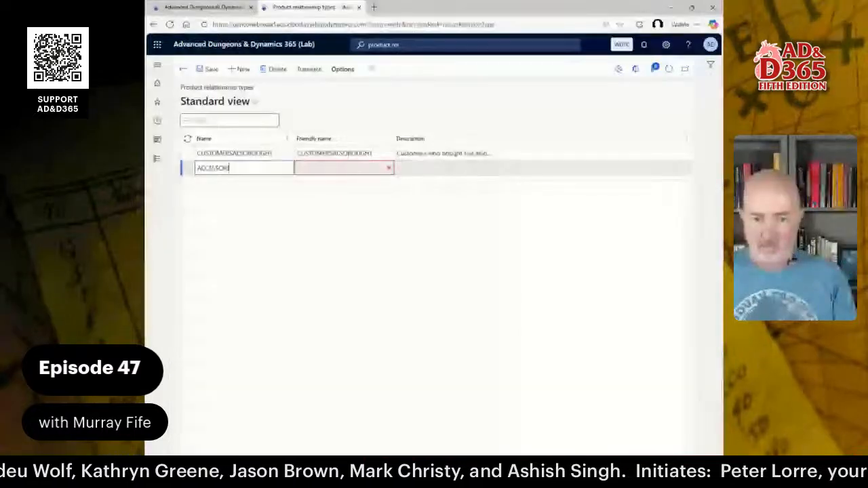
{"action": "type", "text": "SE"}
{"action": "key", "text": "Tab"}
{"action": "type", "text": "A"}
{"action": "key", "text": "shift+Tab"}
{"action": "key", "text": "shift+Tab"}
{"action": "key", "text": "shift+Tab"}
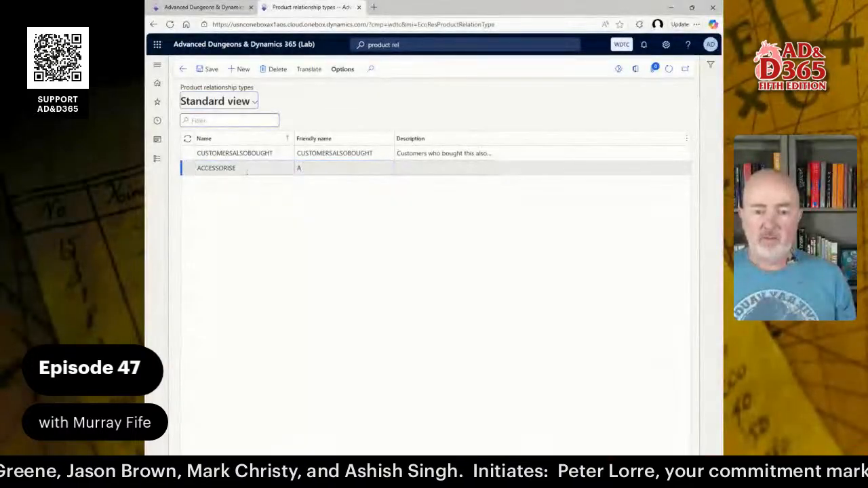
Try to set the friendly name of the CUSTOMERSALSOBOUGHT relationship type to "Customers also bought".
{"action": "key", "text": "Tab"}
{"action": "key", "text": "Tab"}
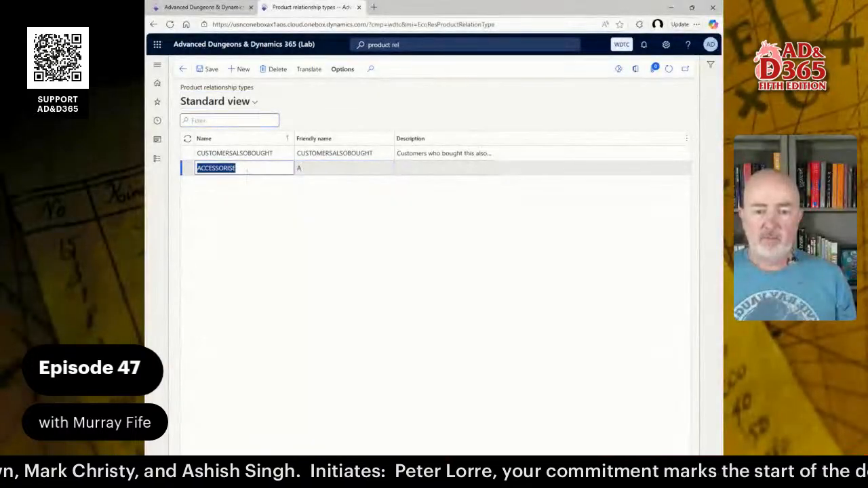
{"action": "left_click", "coordinate": [362, 167]}
{"action": "type", "text": "Custome"}
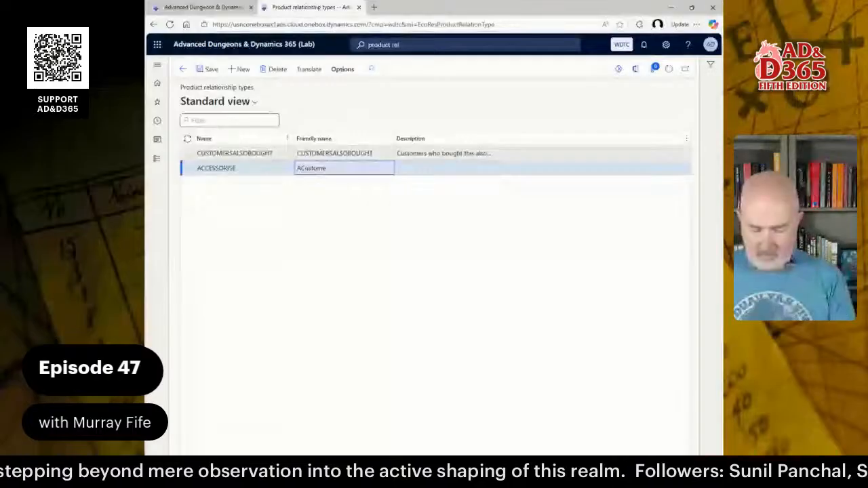
{"action": "type", "text": "Customers also bought"}
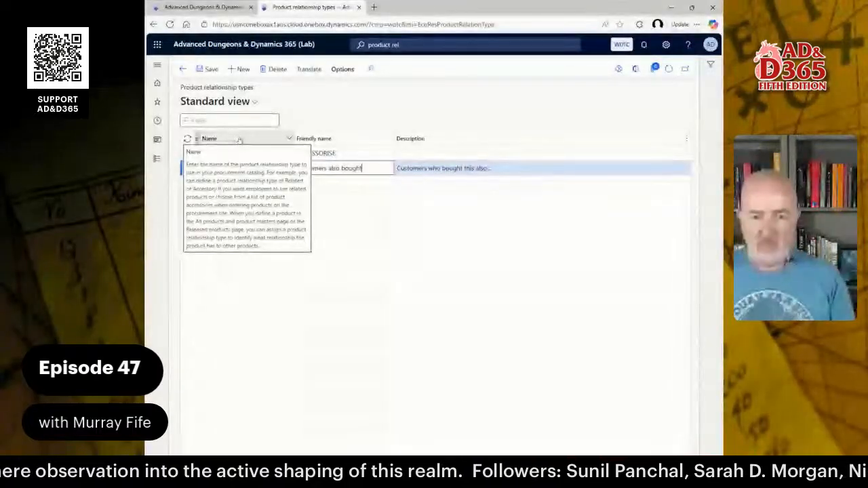
Rename the ACCESSORISE relationship type to ACCESSORIES and enter "Accessories" as its friendly name.
{"action": "left_click", "coordinate": [355, 154]}
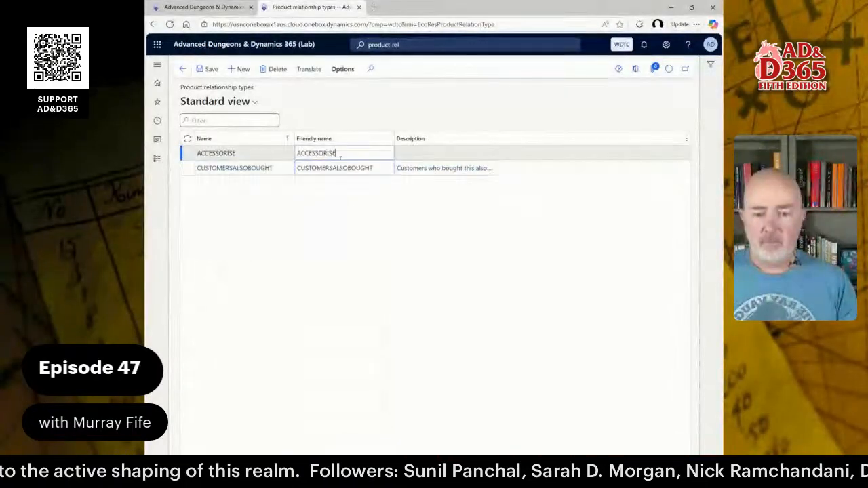
{"action": "left_click", "coordinate": [270, 154]}
{"action": "left_click_drag", "start_coordinate": [270, 153], "coordinate": [178, 149]}
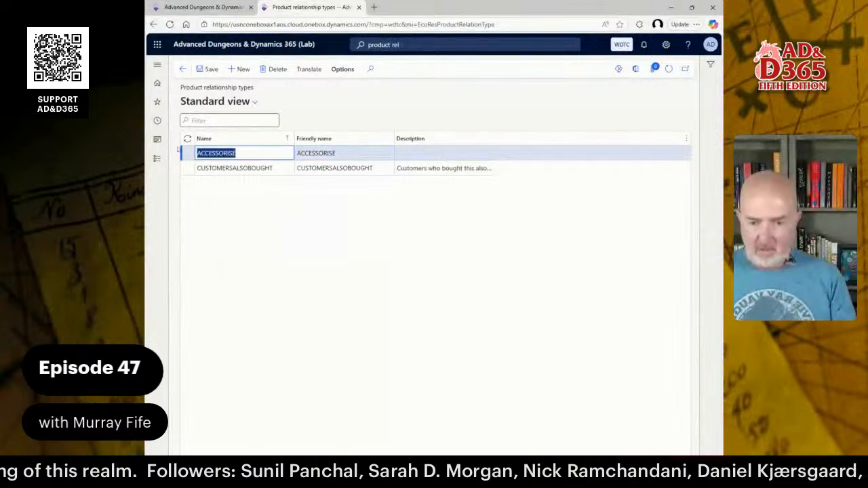
{"action": "type", "text": "ACCESSORIES"}
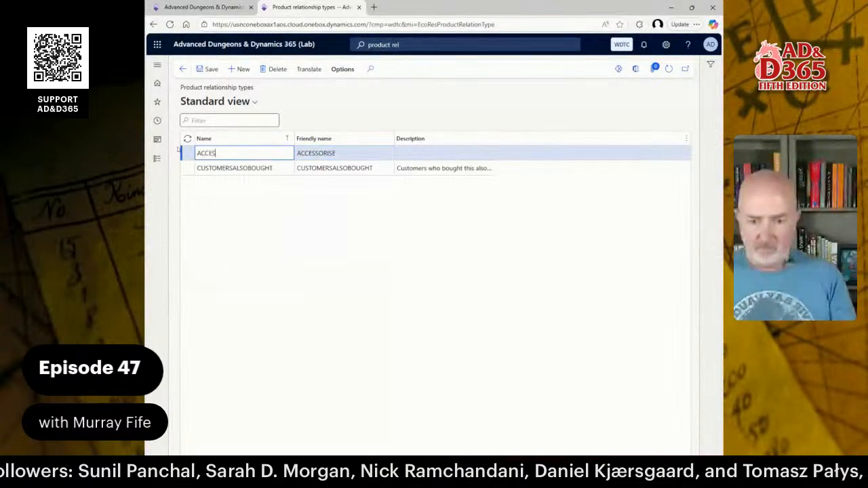
{"action": "key", "text": "Tab"}
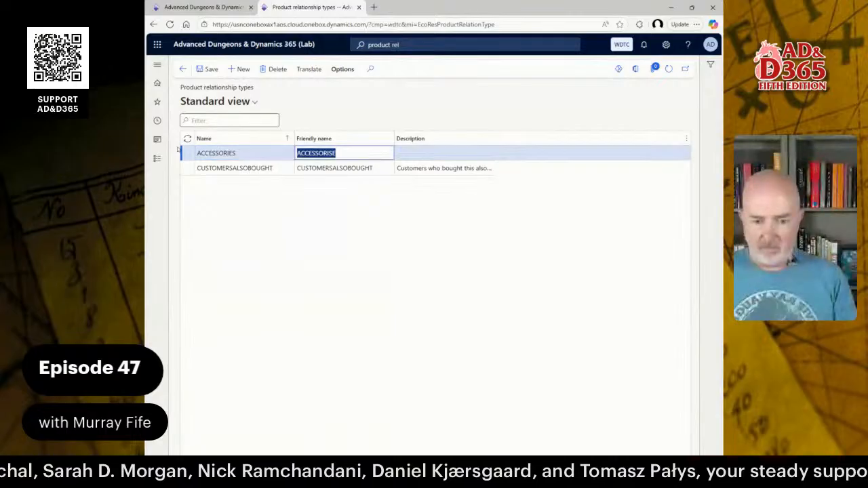
{"action": "type", "text": "Accessor"}
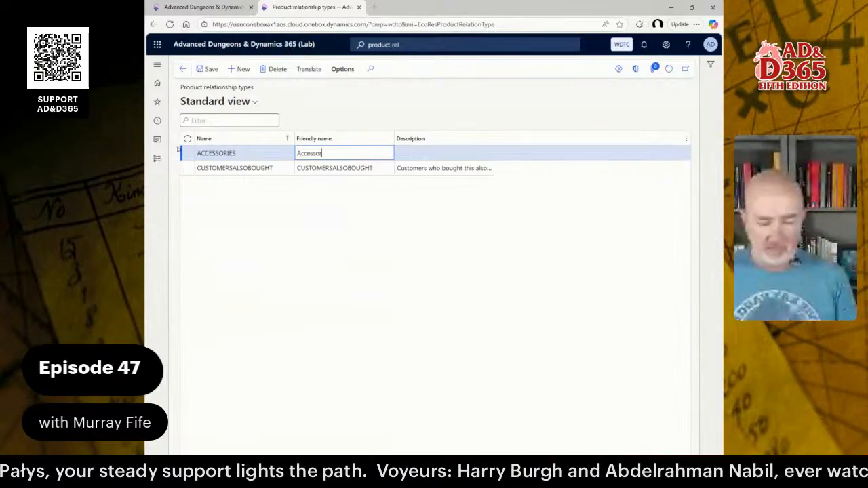
{"action": "type", "text": "ies"}
{"action": "key", "text": "Tab"}
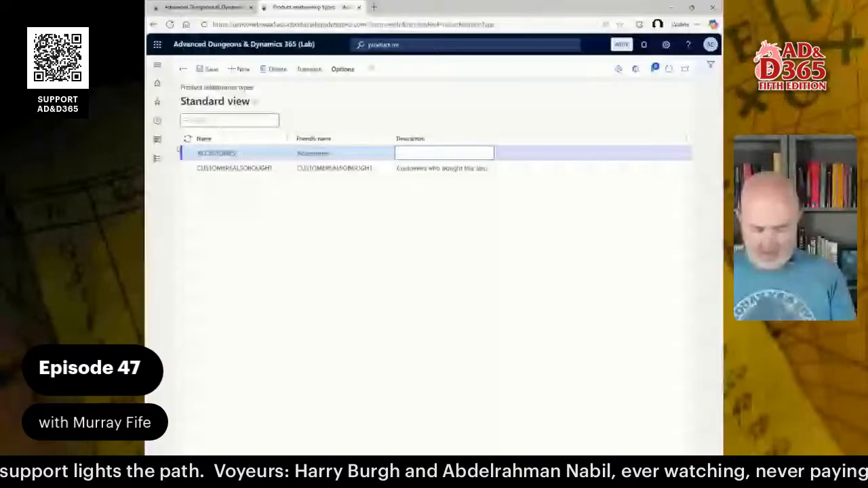
Describe the ACCESSORIES relationship type as "Accessories for this product".
{"action": "type", "text": "Acces"}
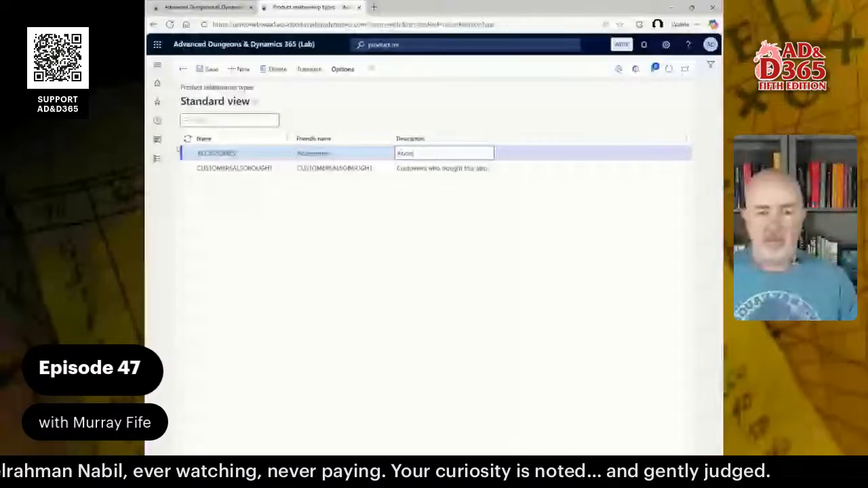
{"action": "type", "text": "sories for this product"}
{"action": "key", "text": "ctrl+a"}
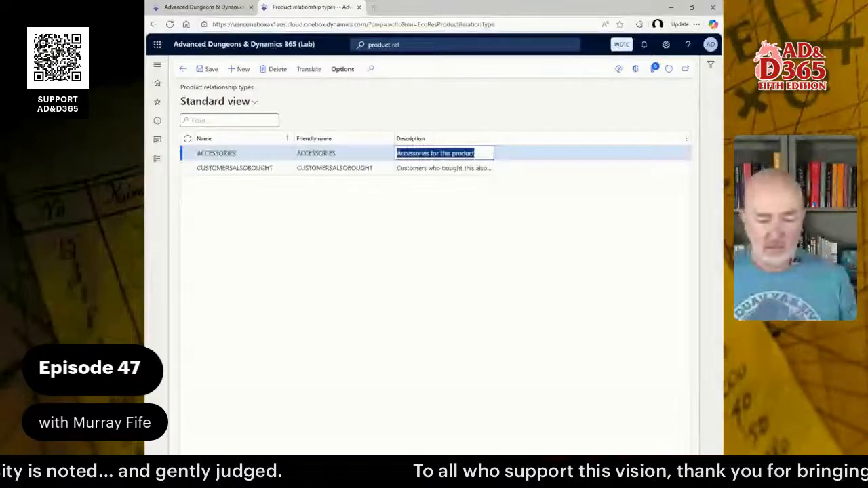
Add a third product relationship type named FREQUENTLYBOUGHTTOGTHER below the existing rows.
{"action": "left_click", "coordinate": [375, 155]}
{"action": "key", "text": "Down"}
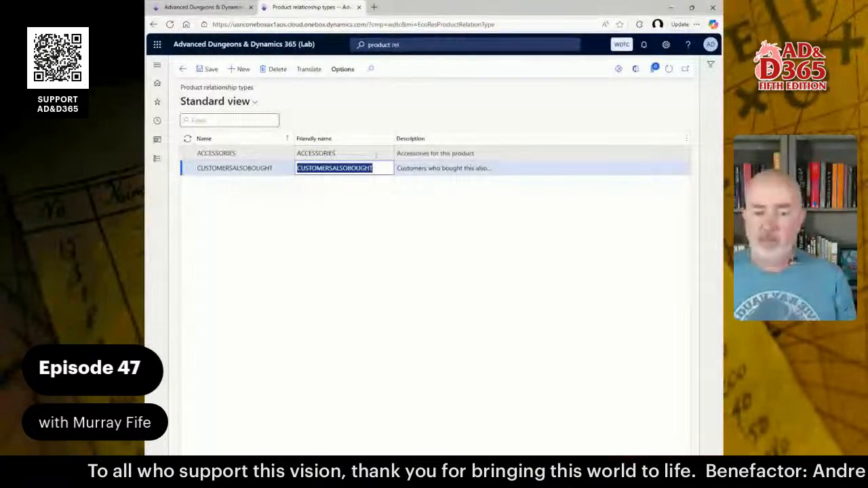
{"action": "key", "text": "Down"}
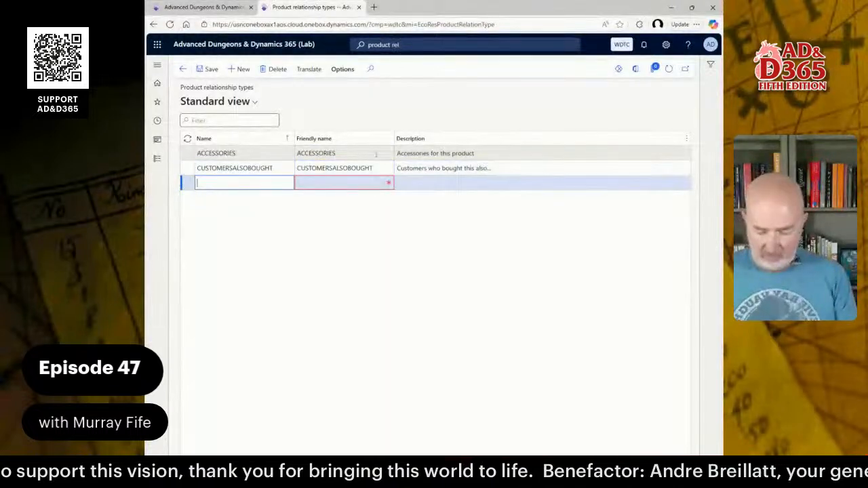
{"action": "type", "text": "FRE"}
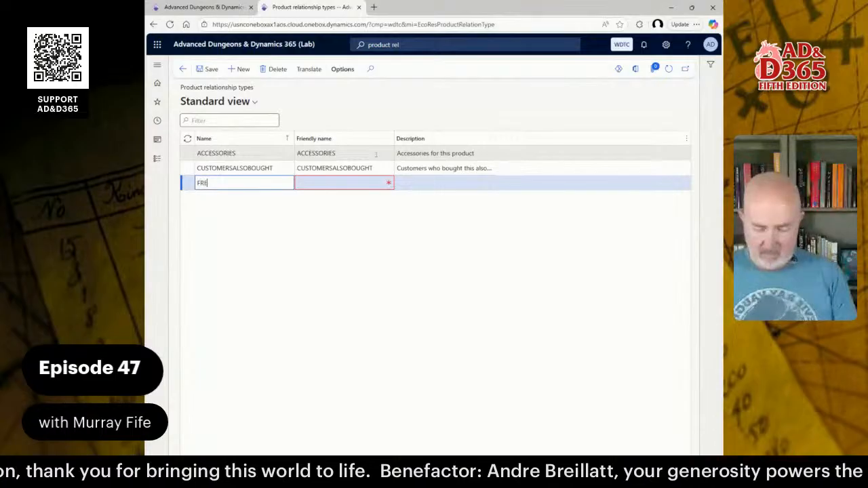
{"action": "type", "text": "QUENTLY"}
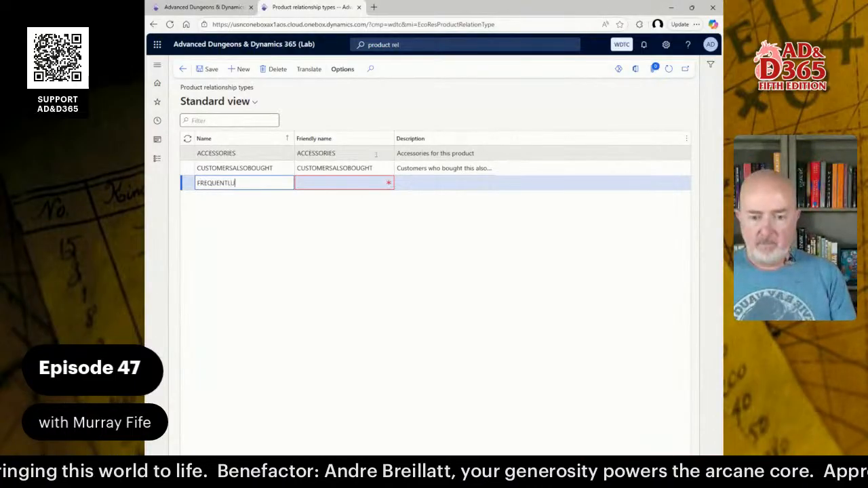
{"action": "type", "text": "BOUGHTTOG"}
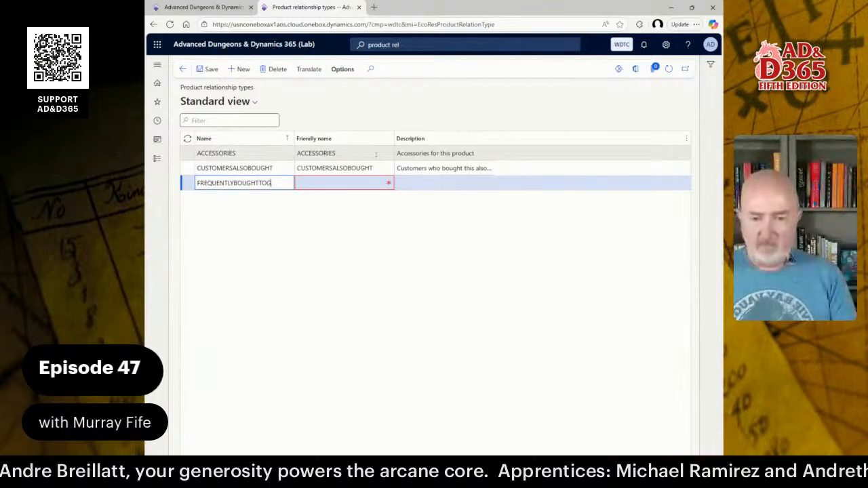
{"action": "type", "text": "THER"}
{"action": "key", "text": "Tab"}
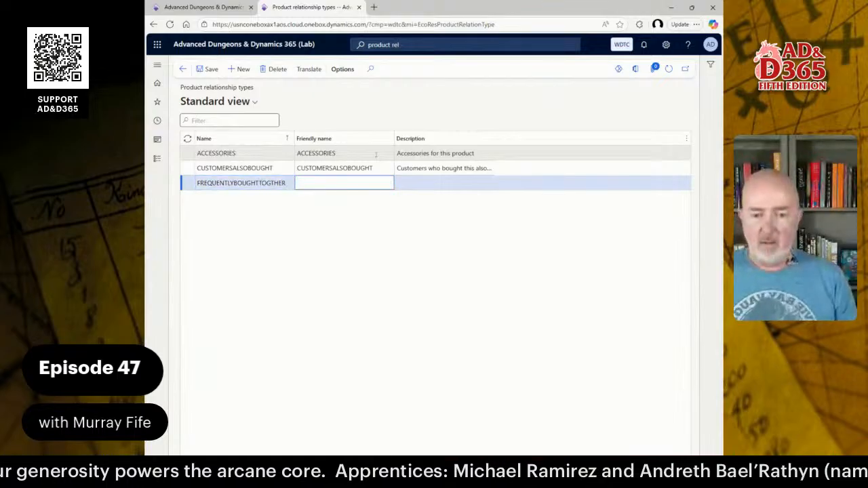
Enter "Frequently Bought Together" as the friendly name of the FREQUENTLYBOUGHTTOGTHER relationship type.
{"action": "type", "text": "Frequ"}
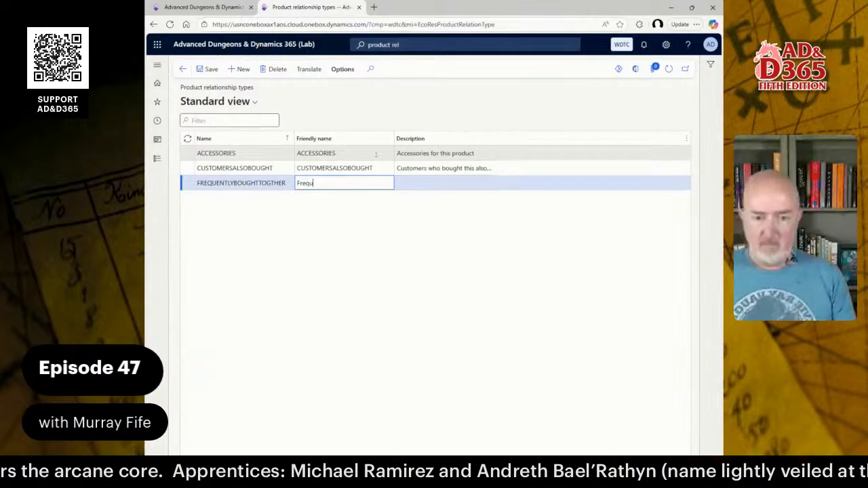
{"action": "type", "text": "entl"}
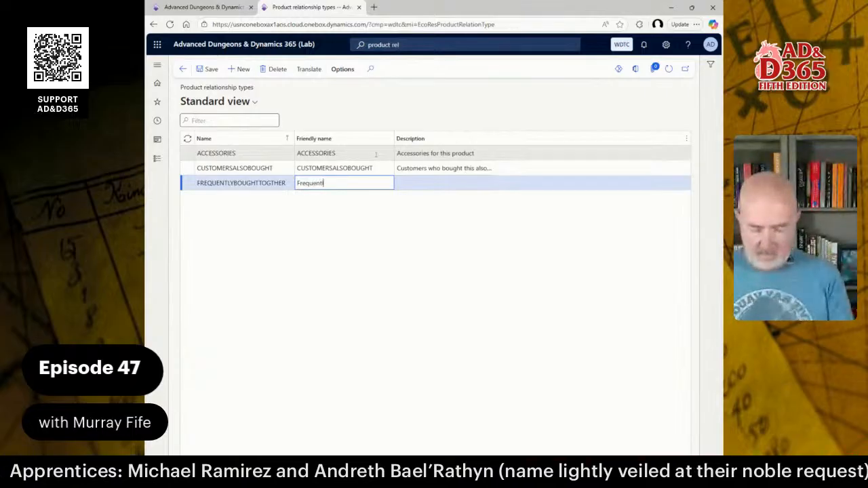
{"action": "type", "text": "y Bought"}
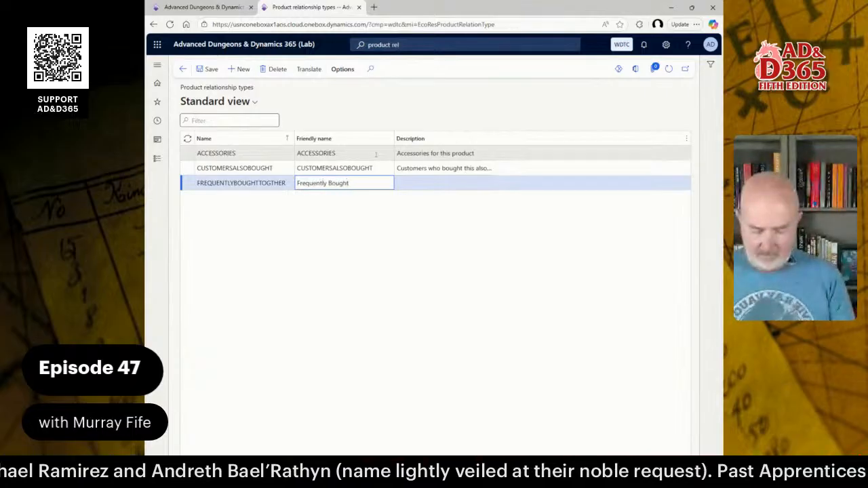
{"action": "type", "text": " Tog"}
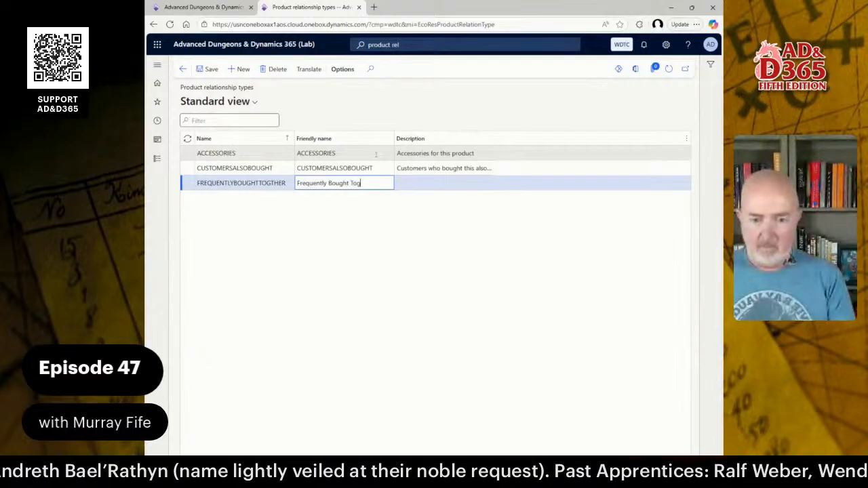
{"action": "type", "text": "ether"}
{"action": "key", "text": "Tab"}
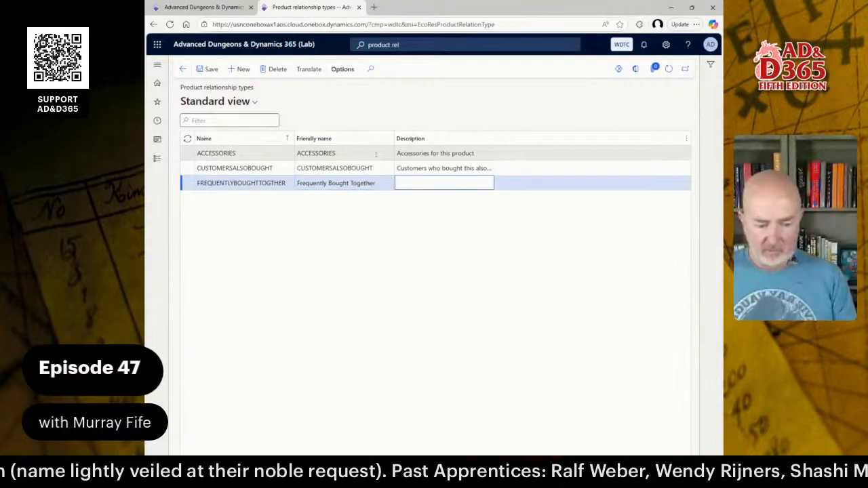
Describe the FREQUENTLYBOUGHTTOGTHER relationship type as "The products are frequently bought together".
{"action": "type", "text": "The"}
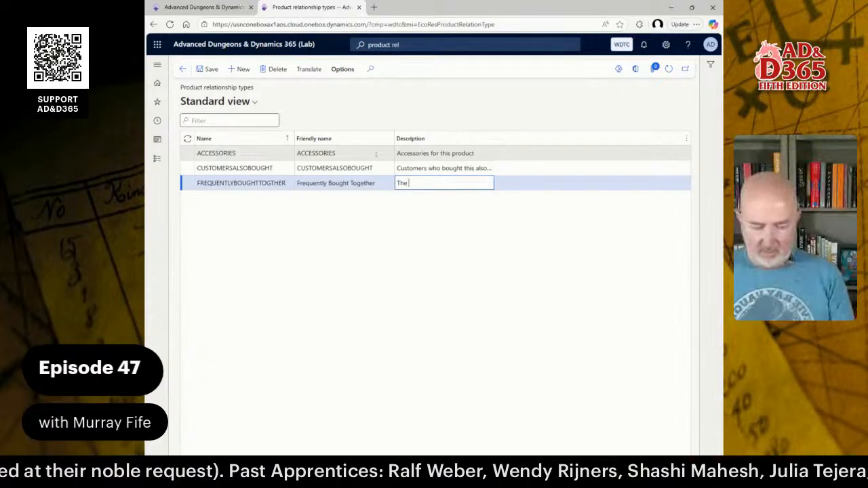
{"action": "type", "text": " pi"}
{"action": "key", "text": "BackSpace"}
{"action": "key", "text": "BackSpace"}
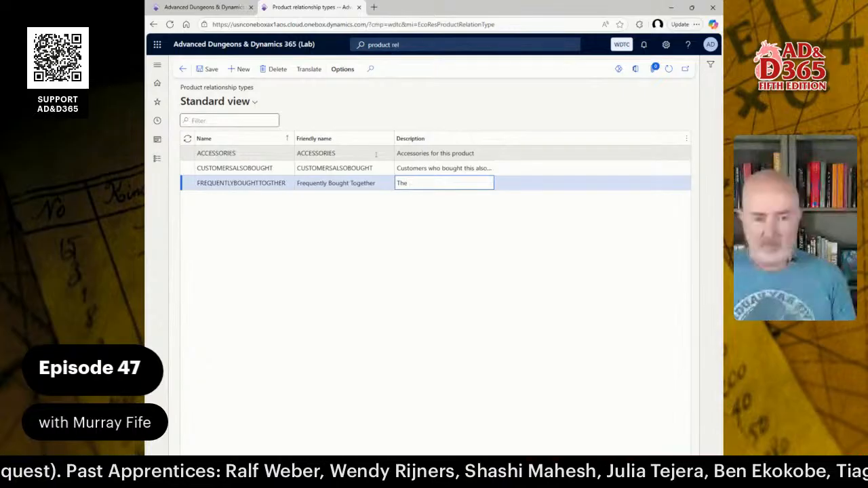
{"action": "type", "text": "products"}
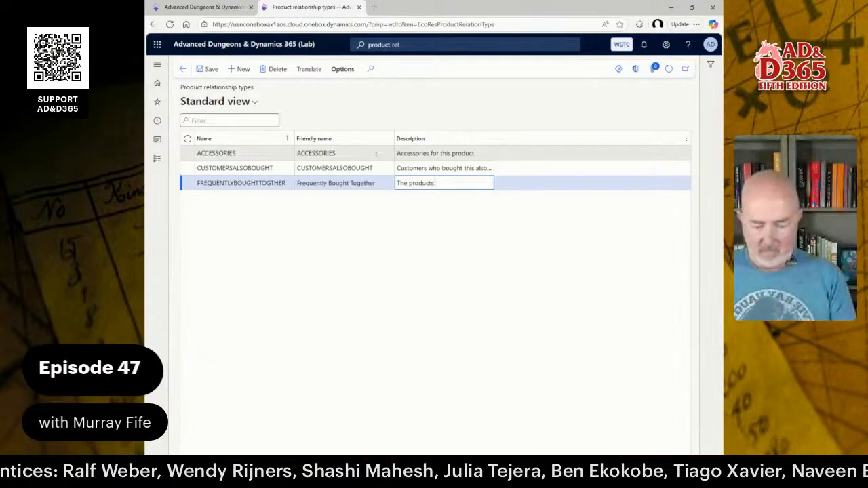
{"action": "type", "text": " are fre"}
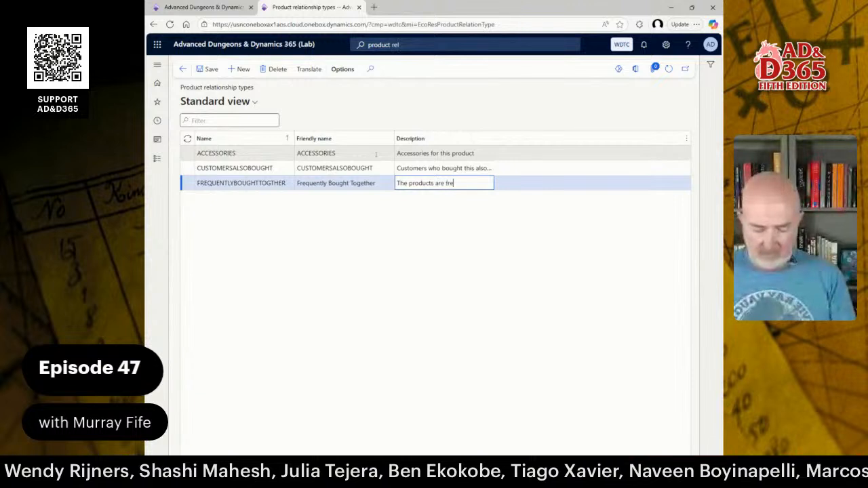
{"action": "type", "text": "quently"}
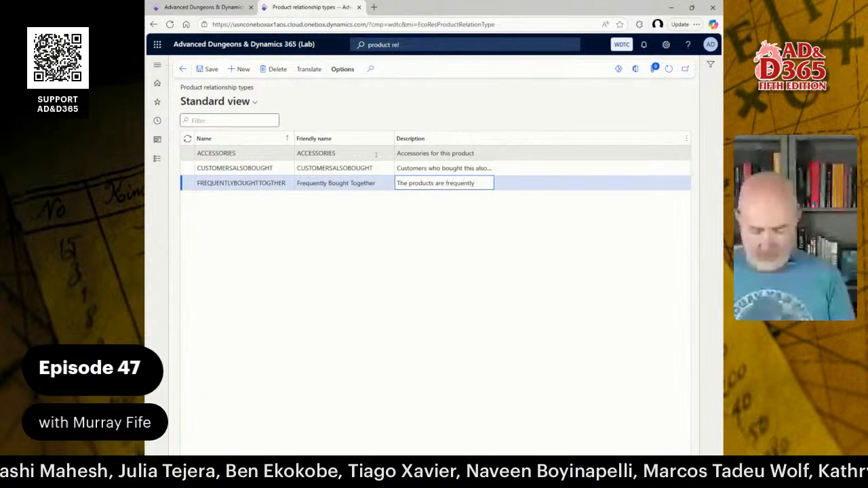
{"action": "type", "text": " bought together"}
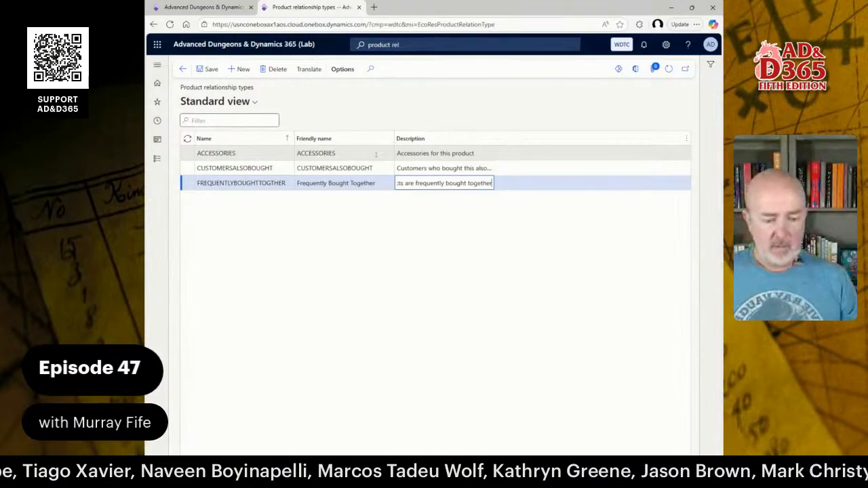
Add a relationship type named ALTERNATIVES with the friendly name "Alternative Products".
{"action": "key", "text": "Down"}
{"action": "type", "text": "AL"}
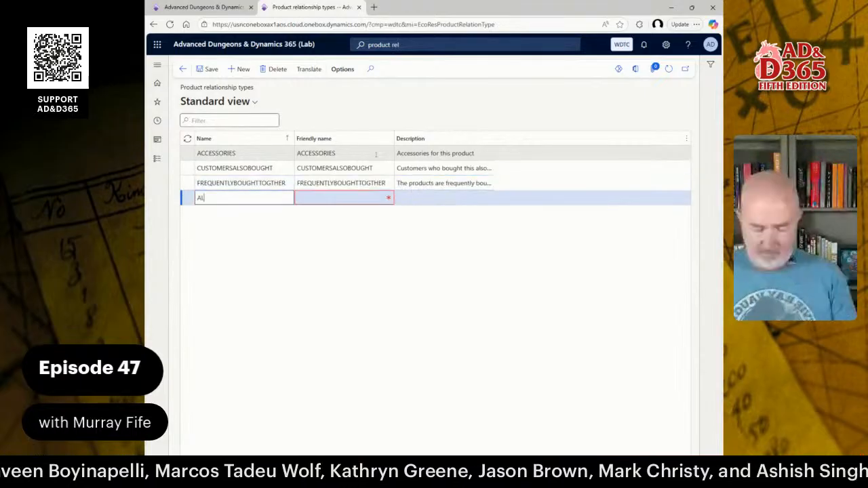
{"action": "type", "text": "TERNATIVES"}
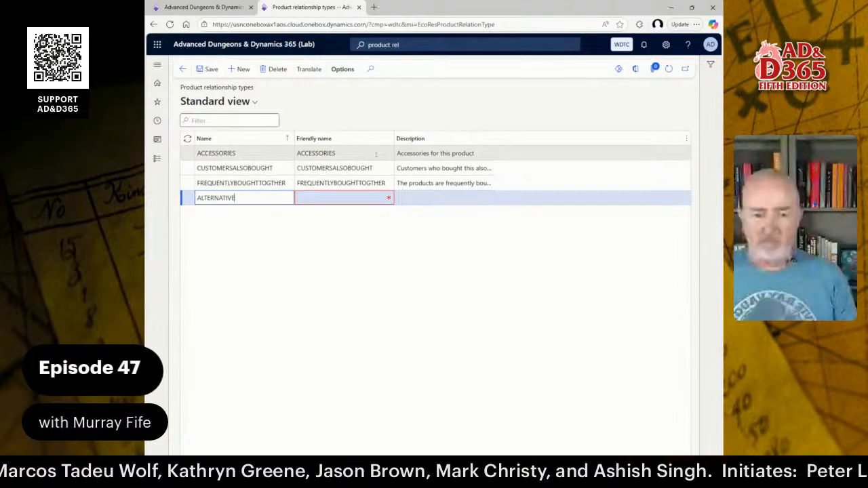
{"action": "key", "text": "Tab"}
{"action": "type", "text": "A"}
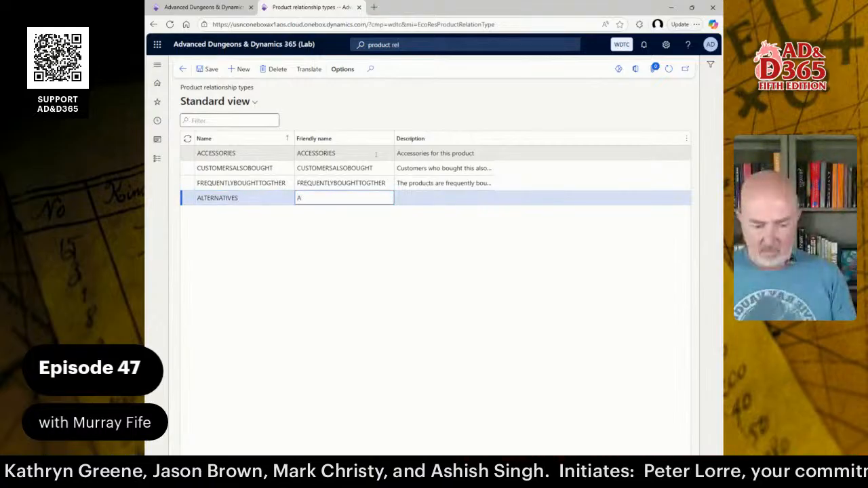
{"action": "type", "text": "ern"}
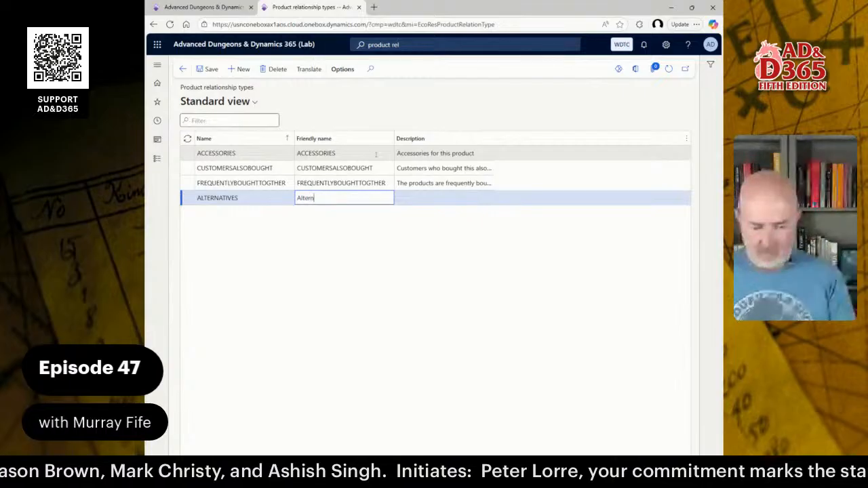
{"action": "type", "text": "ative Products"}
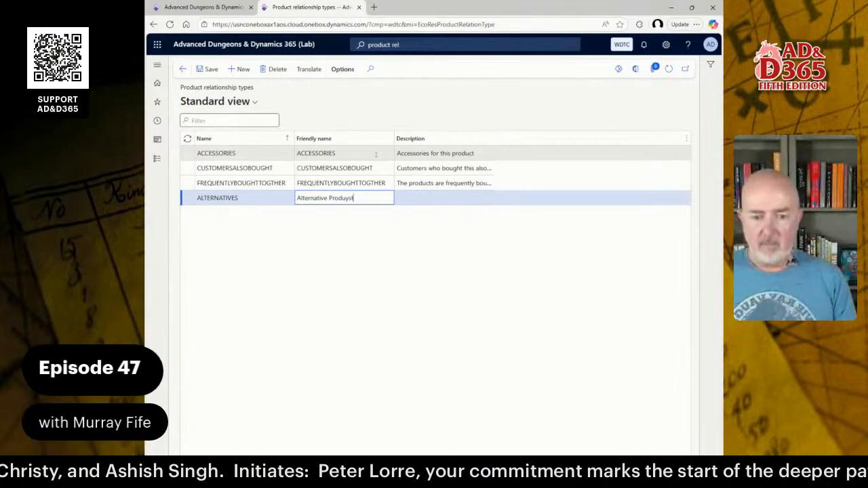
{"action": "key", "text": "BackSpace"}
{"action": "key", "text": "BackSpace"}
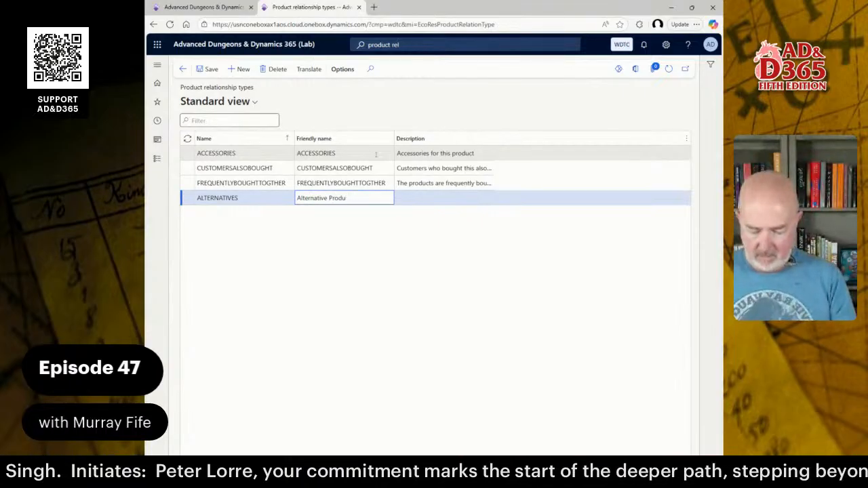
{"action": "type", "text": "cts"}
{"action": "key", "text": "Tab"}
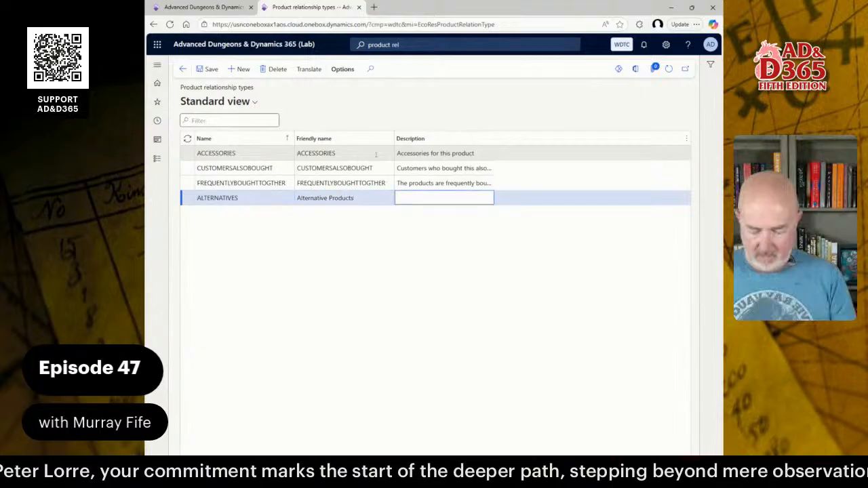
Describe the ALTERNATIVES relationship type as "The products are alternative products for this product".
{"action": "type", "text": "Th"}
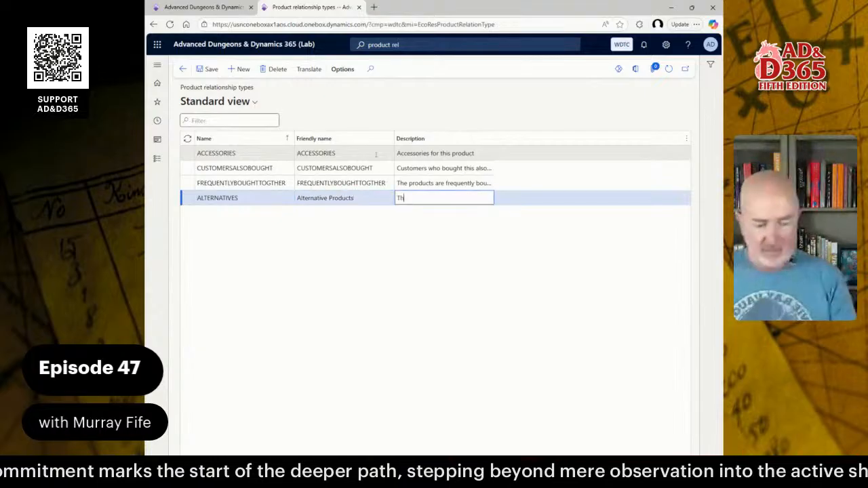
{"action": "type", "text": "e products are alt"}
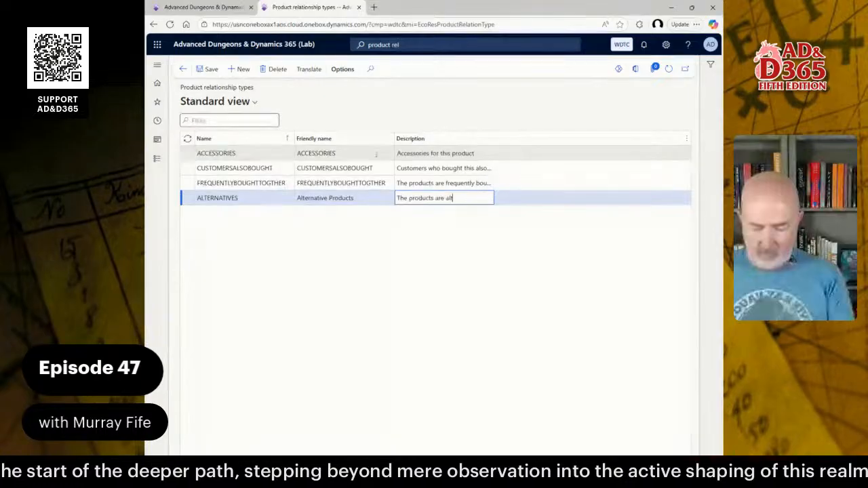
{"action": "type", "text": "ernative "}
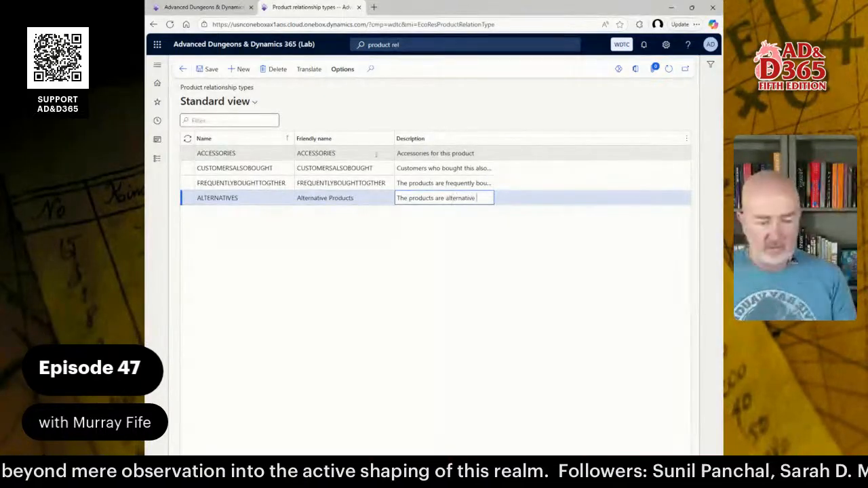
{"action": "type", "text": "products for this product"}
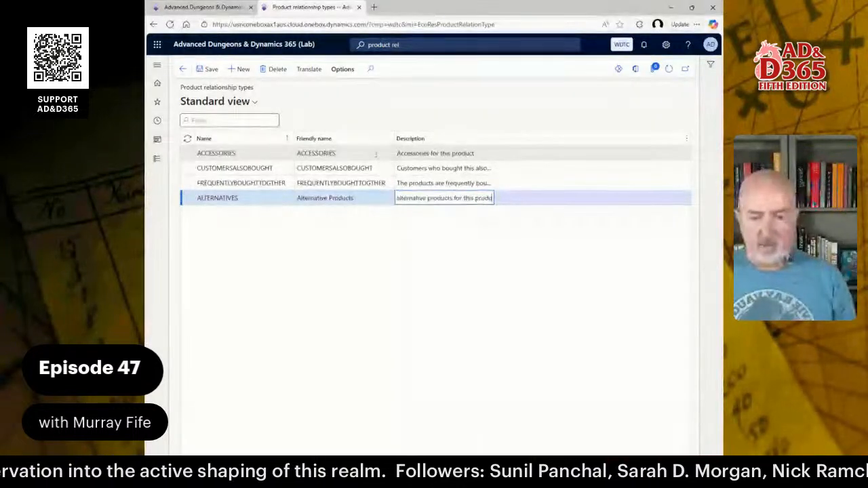
Add a relationship type named SPAREPARTS with the friendly name "Spare Parts".
{"action": "key", "text": "alt+n"}
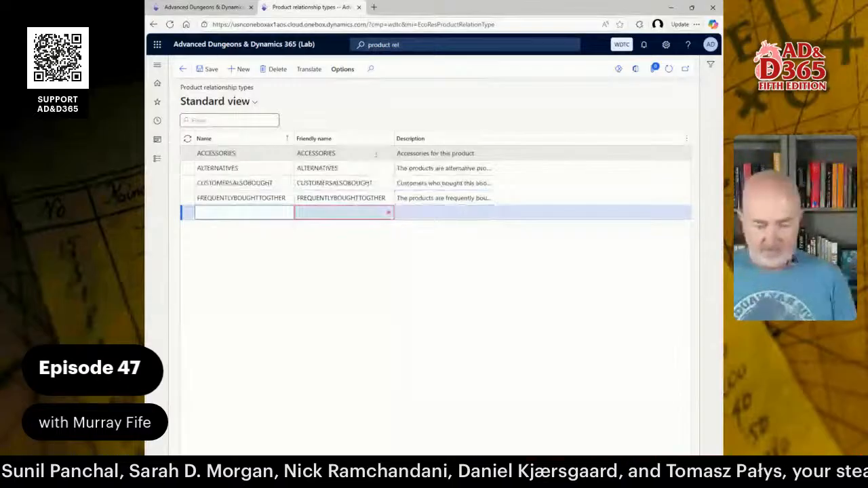
{"action": "type", "text": "SPAREPARTS"}
{"action": "key", "text": "Tab"}
{"action": "type", "text": "Spar"}
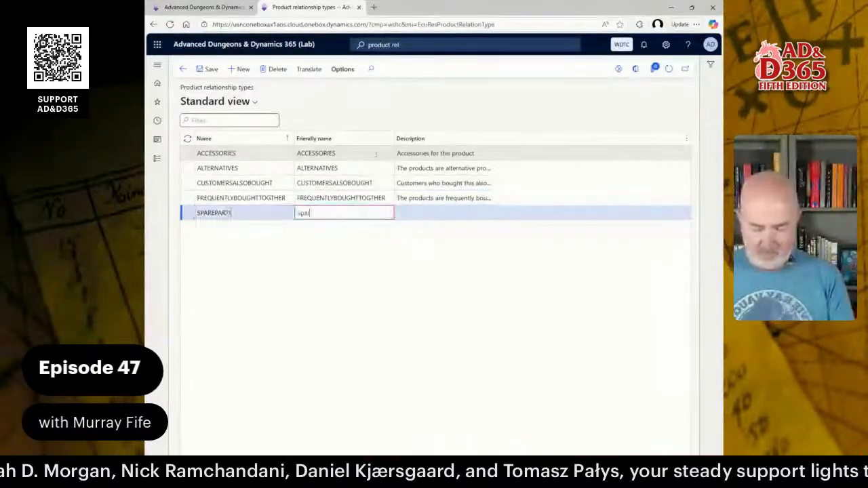
{"action": "type", "text": "e Parts"}
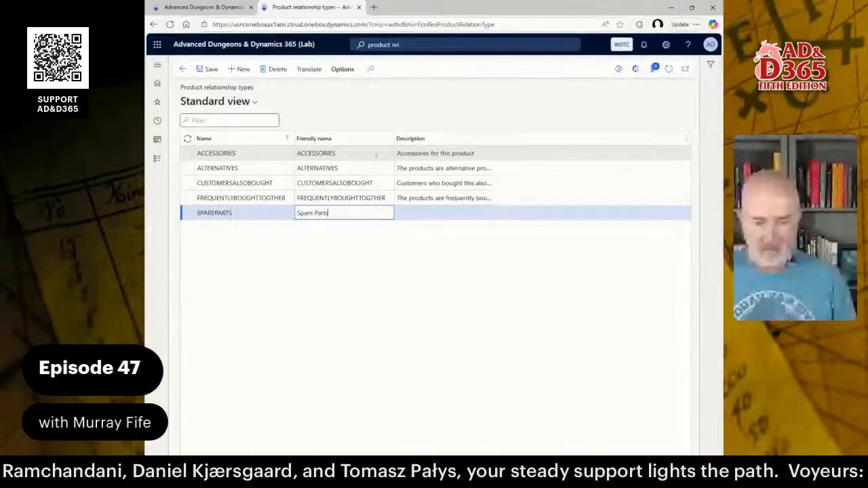
{"action": "key", "text": "Tab"}
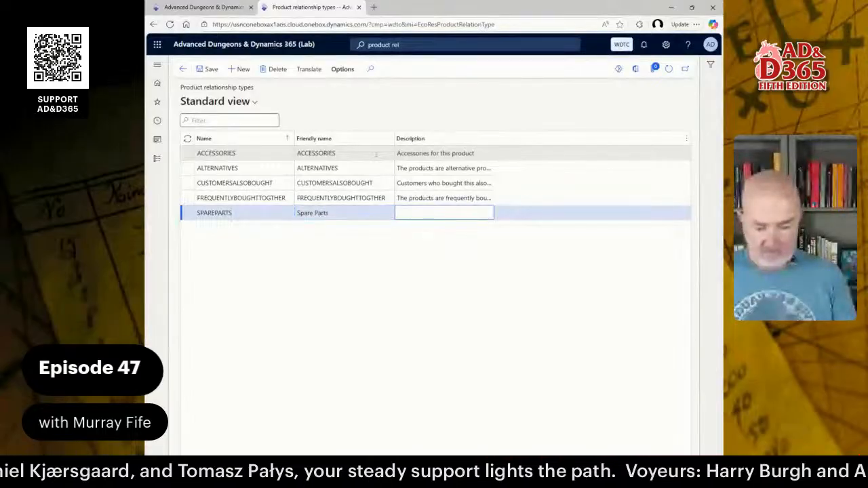
Describe the SPAREPARTS relationship type as "These products are spare parts for this product".
{"action": "type", "text": "These "}
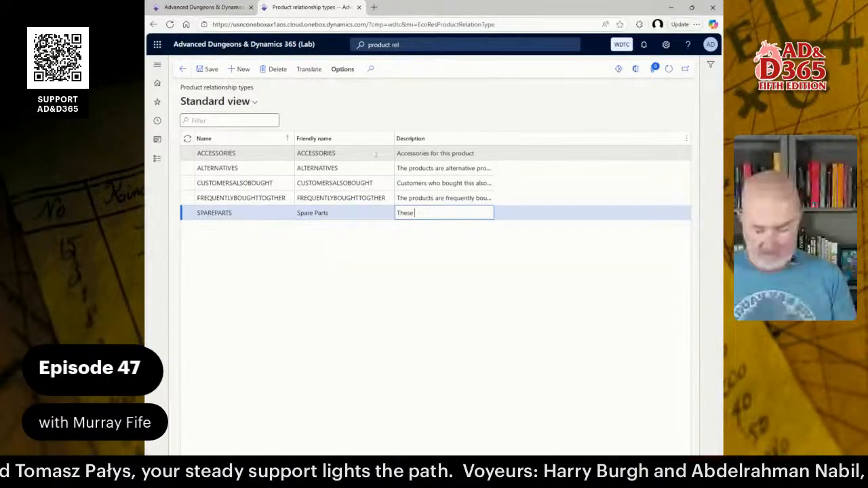
{"action": "type", "text": "products are"}
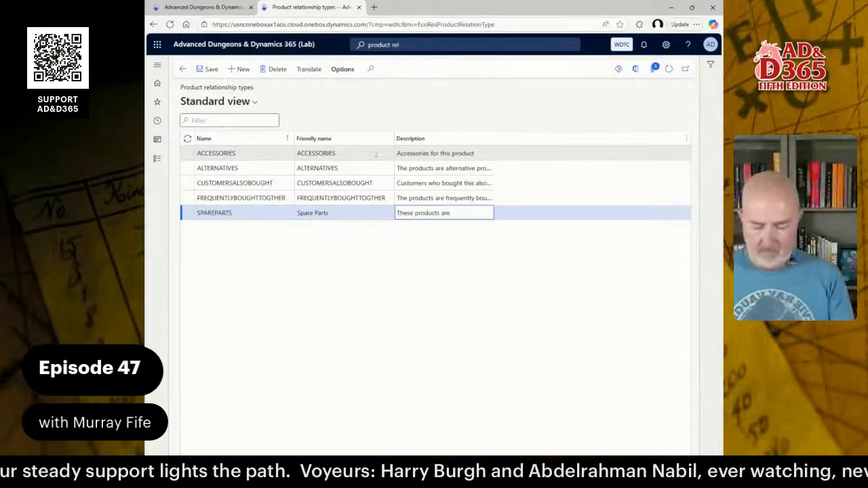
{"action": "type", "text": " spare parts "}
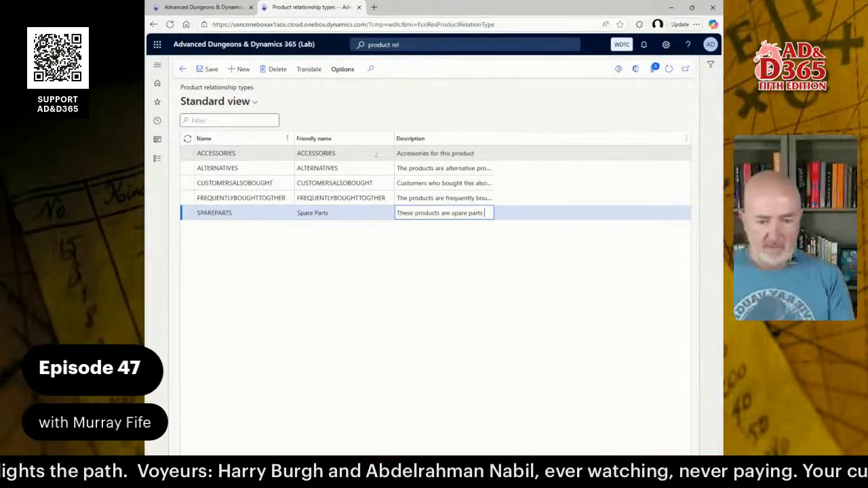
{"action": "type", "text": "for this pro"}
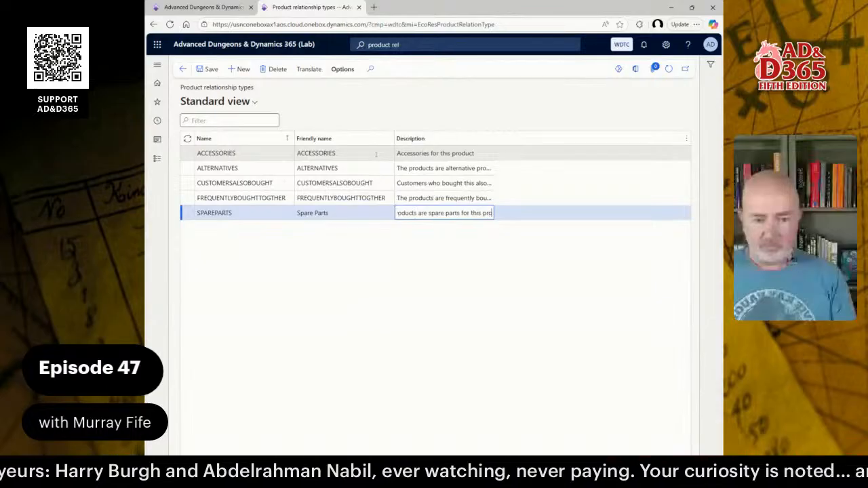
{"action": "type", "text": "duct"}
Add a relationship type named UPSELL in a new row below SPAREPARTS.
{"action": "key", "text": "Down"}
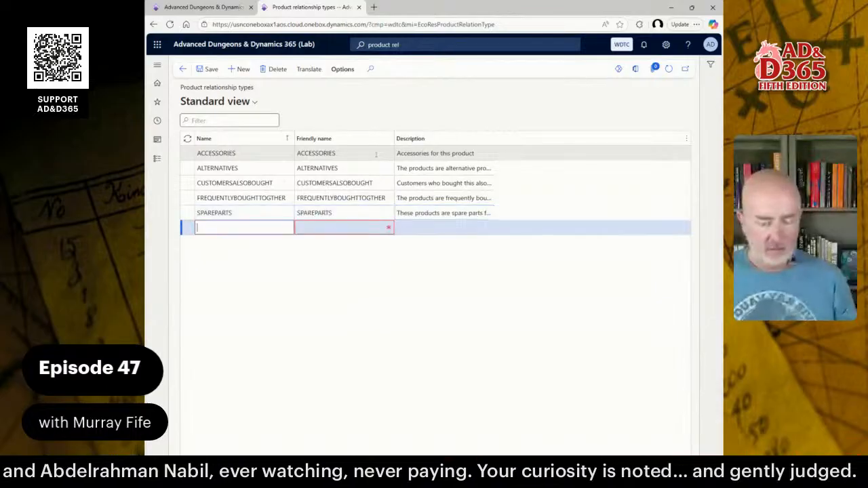
{"action": "type", "text": "UPSEL"}
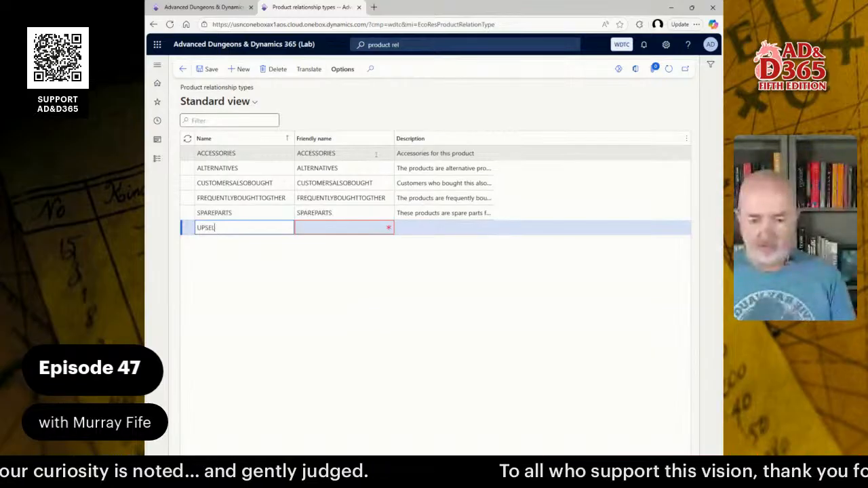
{"action": "type", "text": "L"}
{"action": "key", "text": "Tab"}
{"action": "key", "text": "Tab"}
Describe the UPSELL relationship type as "These products may be upsold".
{"action": "type", "text": "These"}
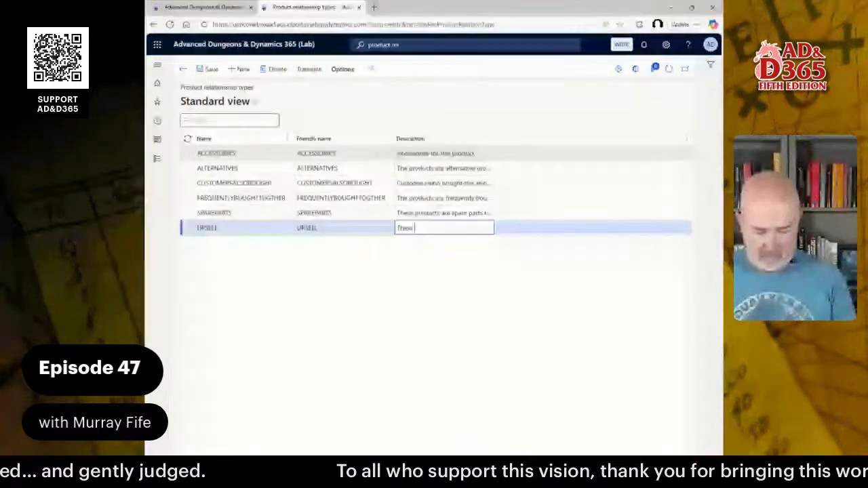
{"action": "type", "text": " products "}
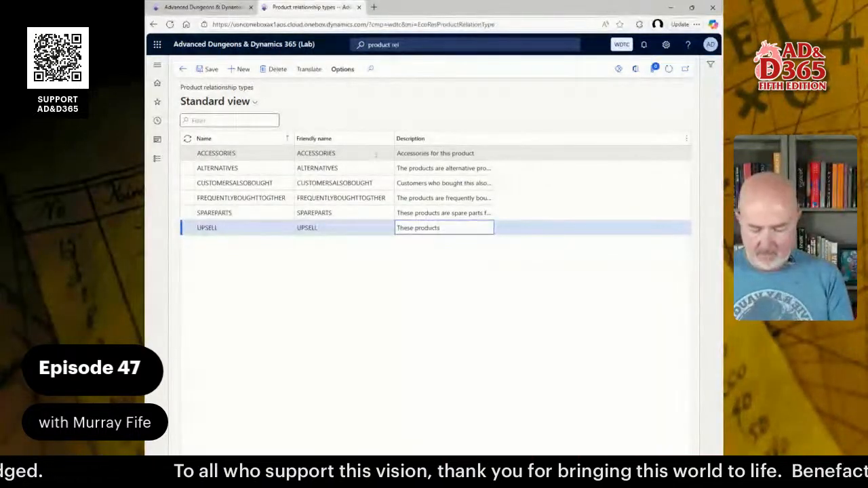
{"action": "type", "text": "may be "}
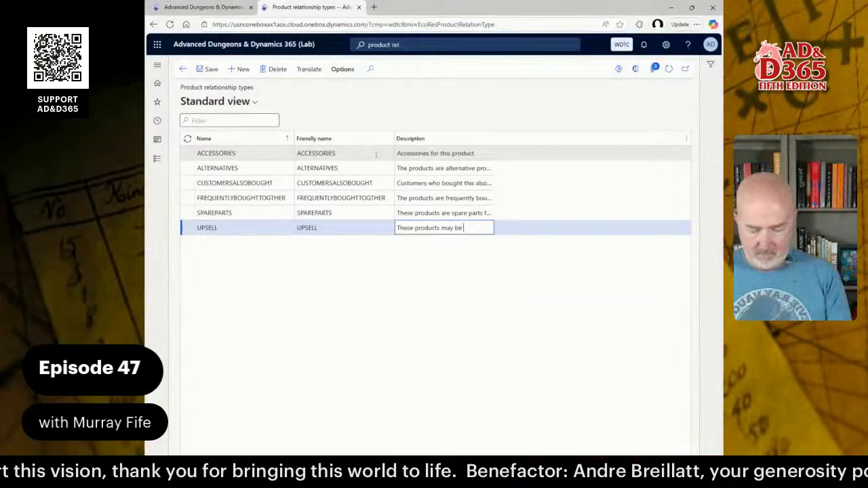
{"action": "type", "text": "up"}
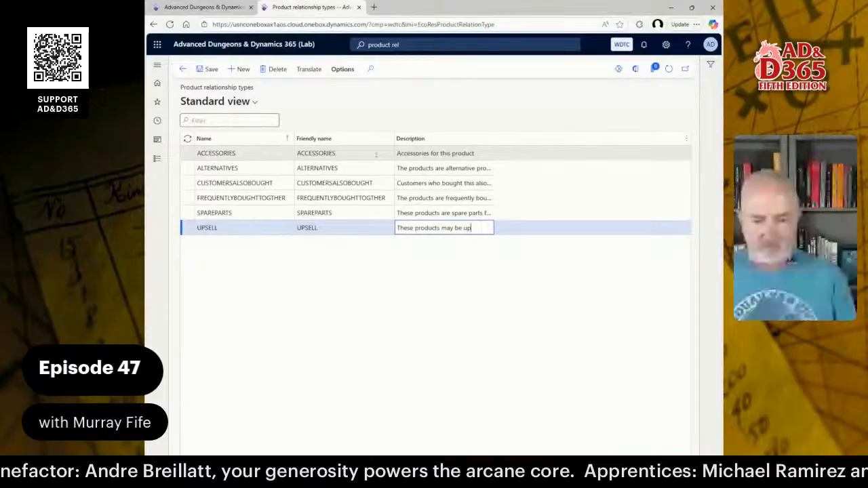
{"action": "type", "text": "sold"}
{"action": "key", "text": "ctrl+a"}
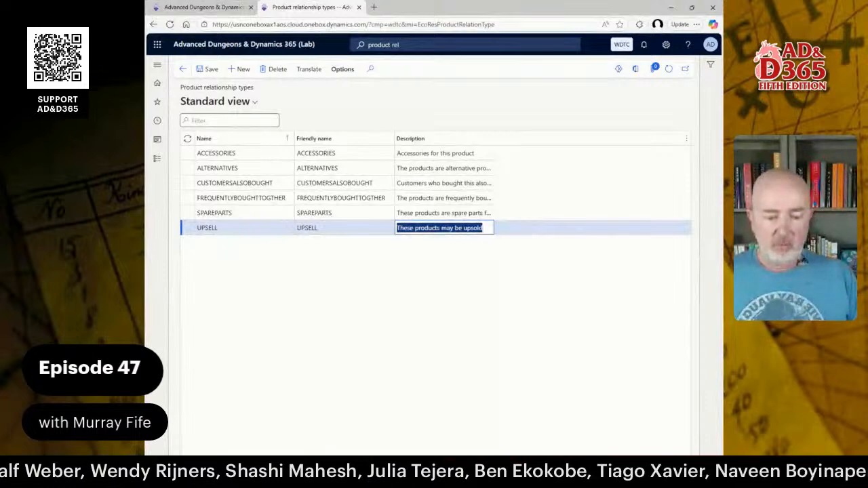
Switch to the Product Relationships guide in Word and read how to add product relationships for released products.
{"action": "key", "text": "alt+Tab"}
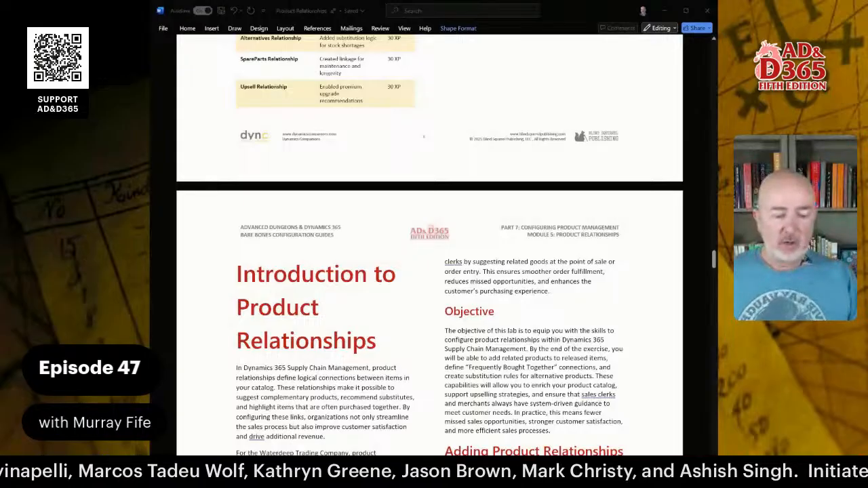
{"action": "scroll", "coordinate": [430, 245], "scroll_direction": "down", "scroll_amount": 5}
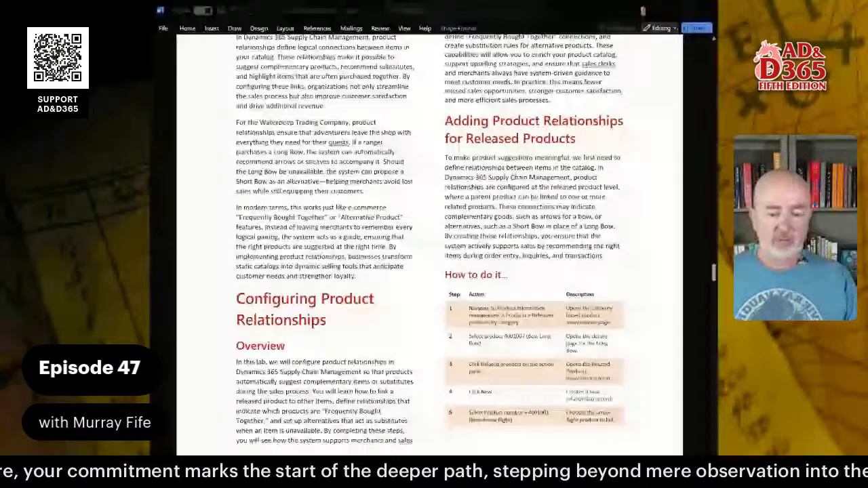
{"action": "key", "text": "alt+Tab"}
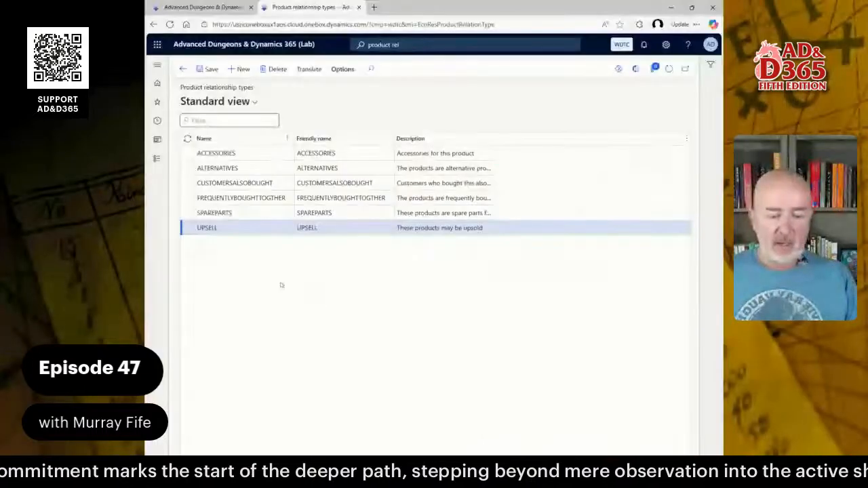
Return to Dynamics 365, open the released products by category and show the CLOTHING category.
{"action": "left_click", "coordinate": [157, 159]}
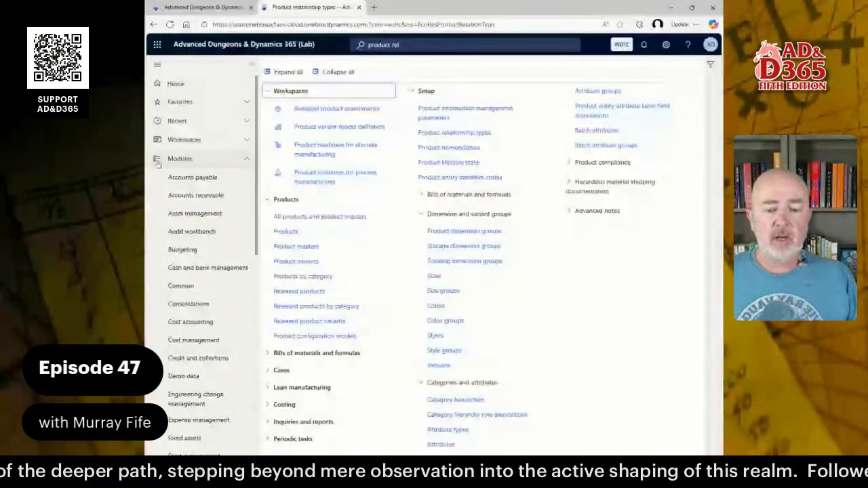
{"action": "left_click", "coordinate": [338, 307]}
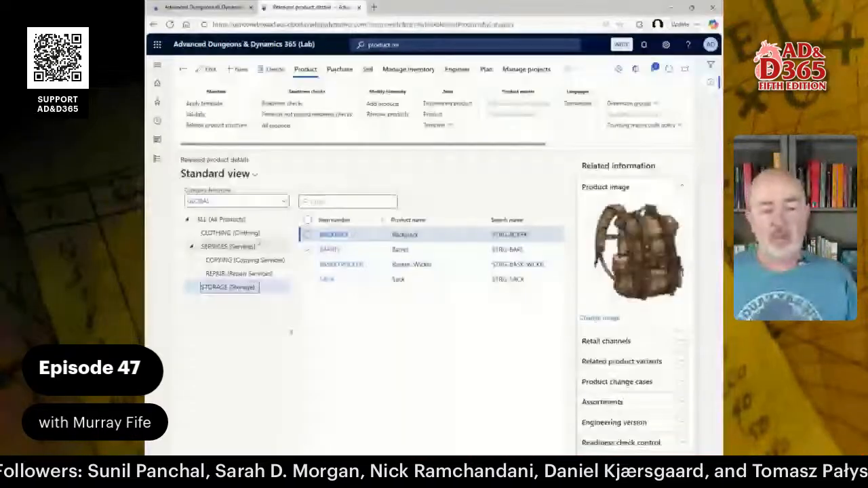
{"action": "left_click", "coordinate": [249, 234]}
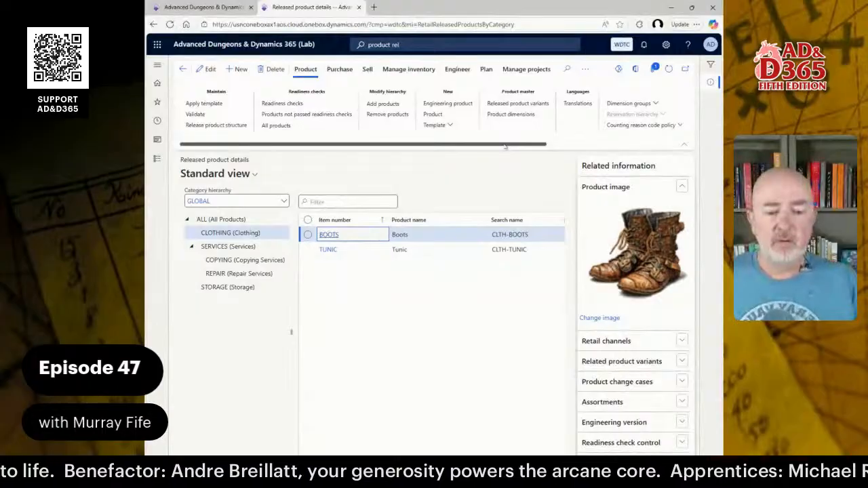
Open the related products setup for the BOOTS released product.
{"action": "left_click_drag", "start_coordinate": [506, 145], "coordinate": [620, 156]}
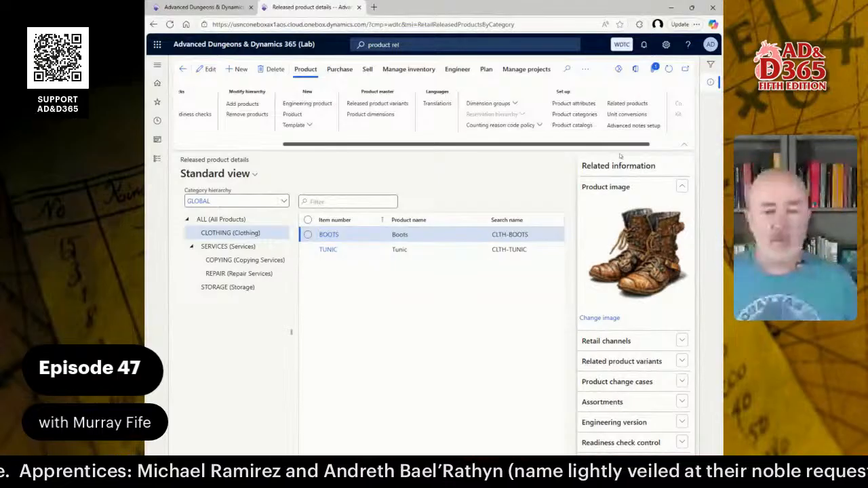
{"action": "left_click", "coordinate": [567, 69]}
{"action": "type", "text": "relat"}
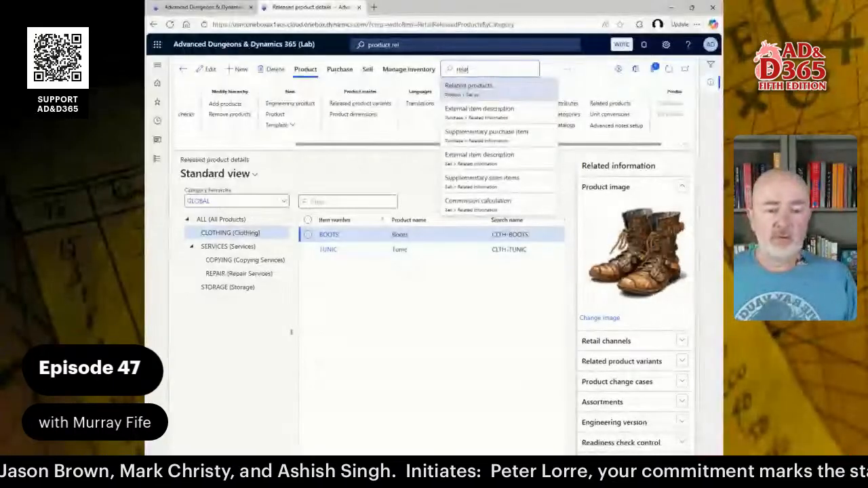
{"action": "left_click", "coordinate": [456, 98]}
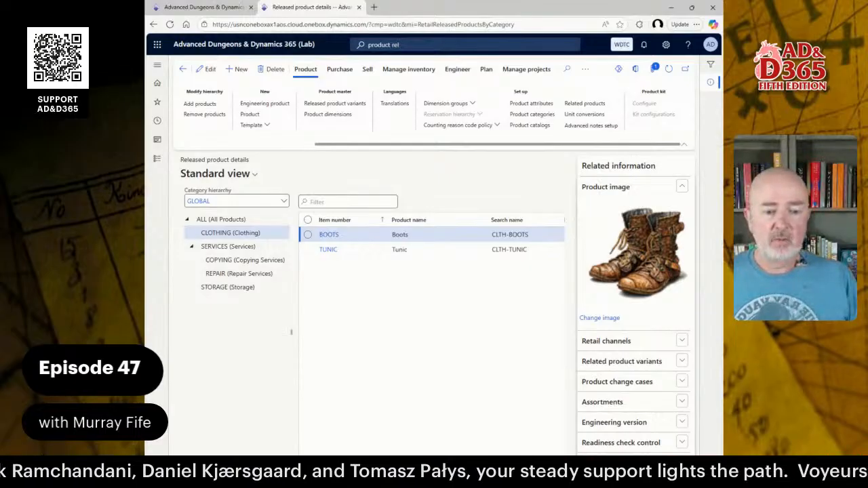
{"action": "left_click", "coordinate": [585, 104]}
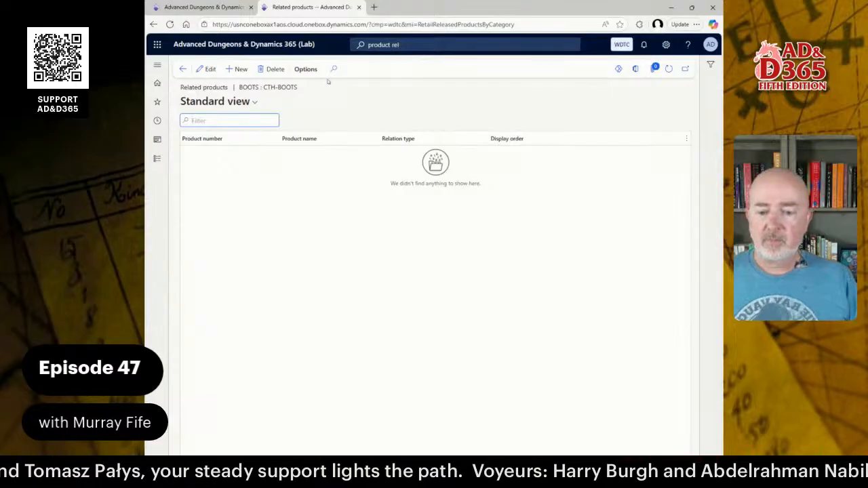
Add TUNIC as a related product of BOOTS with the relation type FREQUENTLYBOUGHTTOGTHER.
{"action": "left_click", "coordinate": [238, 69]}
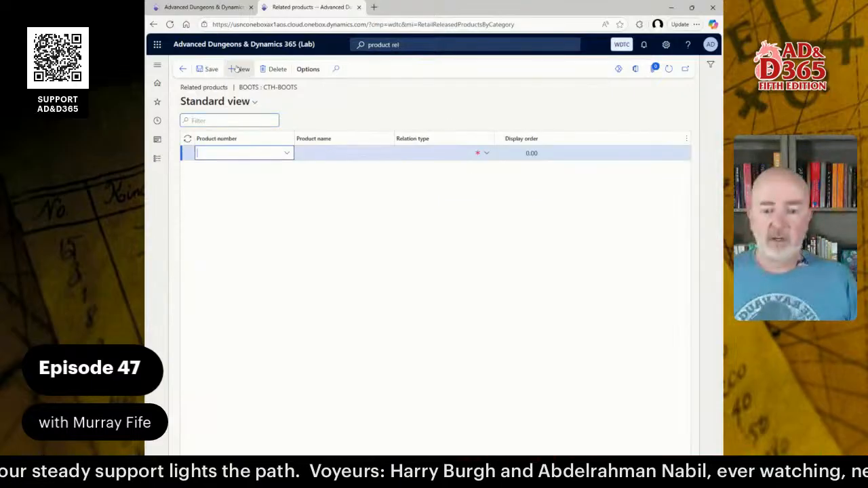
{"action": "left_click", "coordinate": [287, 154]}
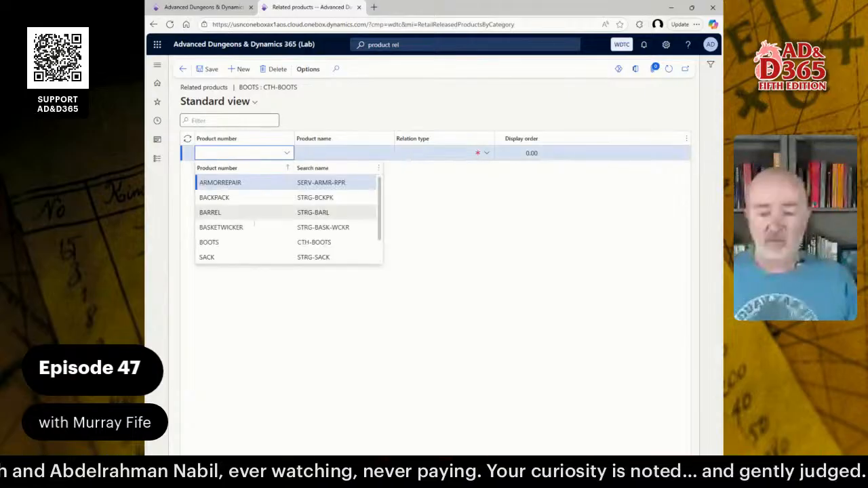
{"action": "scroll", "coordinate": [255, 224], "scroll_direction": "down", "scroll_amount": 3}
{"action": "left_click", "coordinate": [230, 256]}
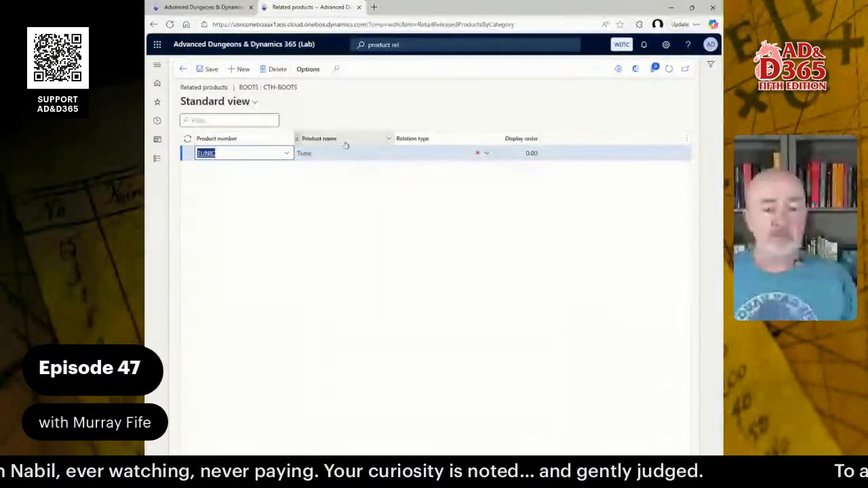
{"action": "left_click", "coordinate": [464, 155]}
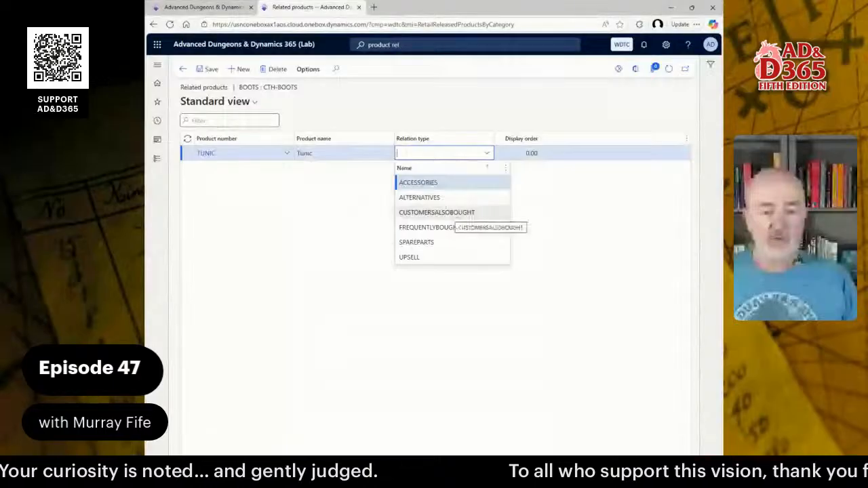
{"action": "left_click", "coordinate": [423, 227]}
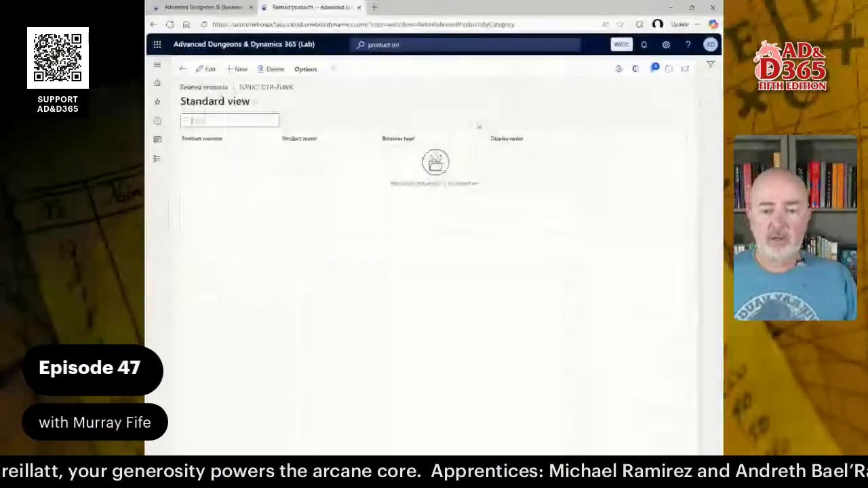
Add BOOTS as a related product of TUNIC with the relation type FREQUENTLYBOUGHTTOGTHER.
{"action": "left_click", "coordinate": [241, 69]}
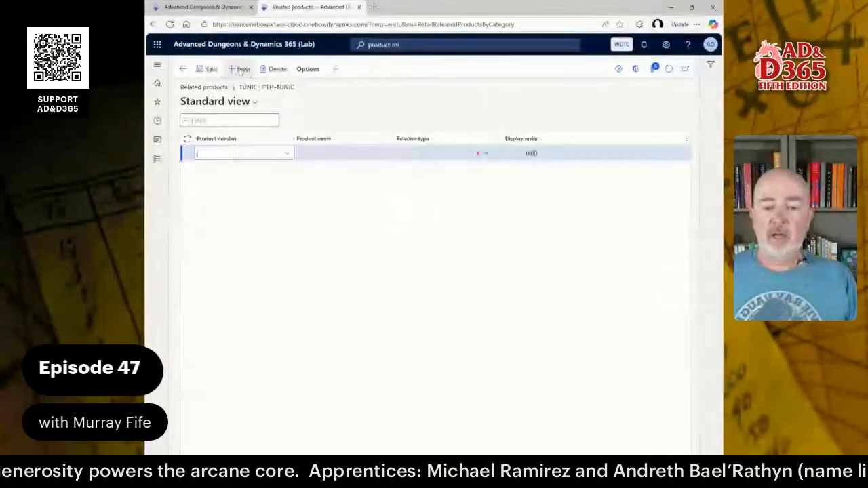
{"action": "left_click", "coordinate": [287, 152]}
{"action": "key", "text": "Down"}
{"action": "key", "text": "Down"}
{"action": "key", "text": "Down"}
{"action": "key", "text": "Down"}
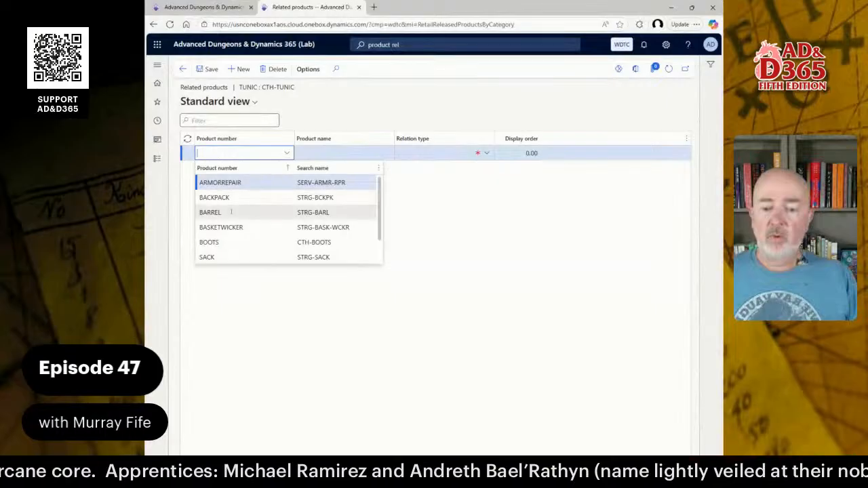
{"action": "key", "text": "Return"}
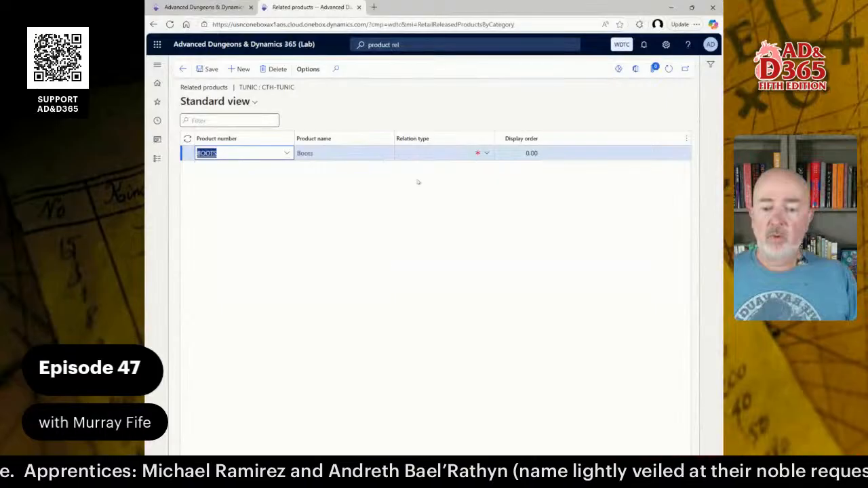
{"action": "left_click", "coordinate": [486, 154]}
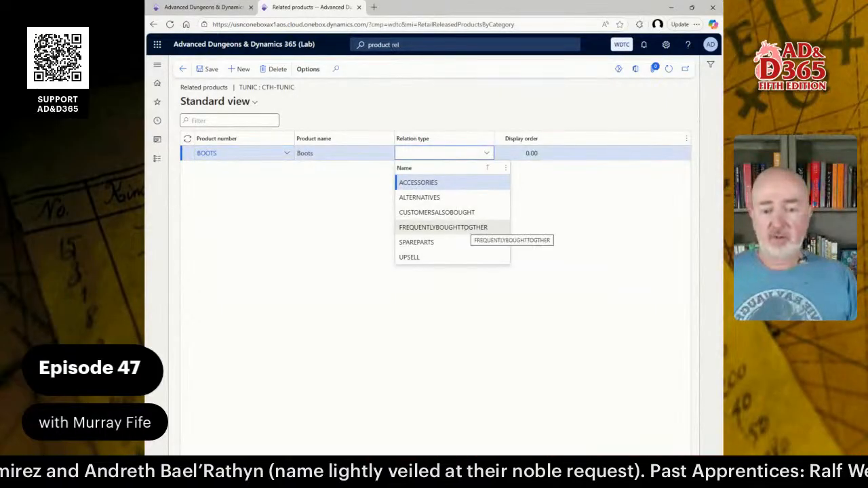
{"action": "left_click", "coordinate": [463, 228]}
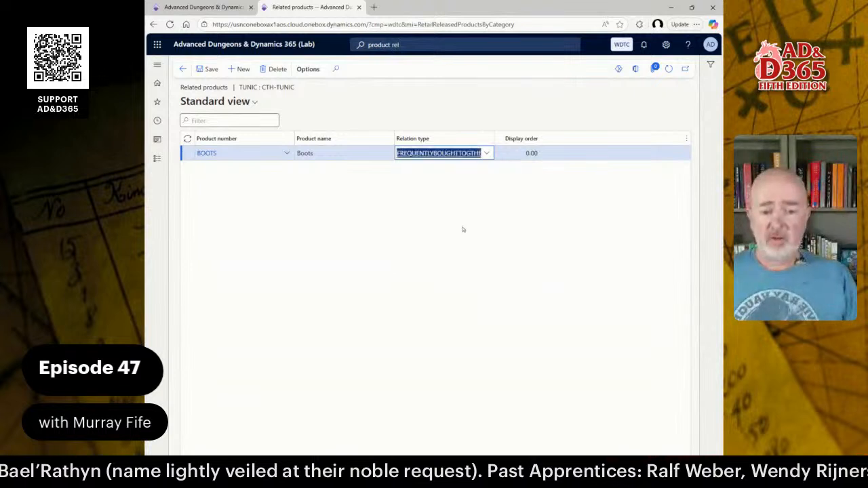
Add two more BOOTS relationships to TUNIC, one with the relation type CUSTOMERSALSOBOUGHT and one with UPSELL.
{"action": "left_click", "coordinate": [238, 69]}
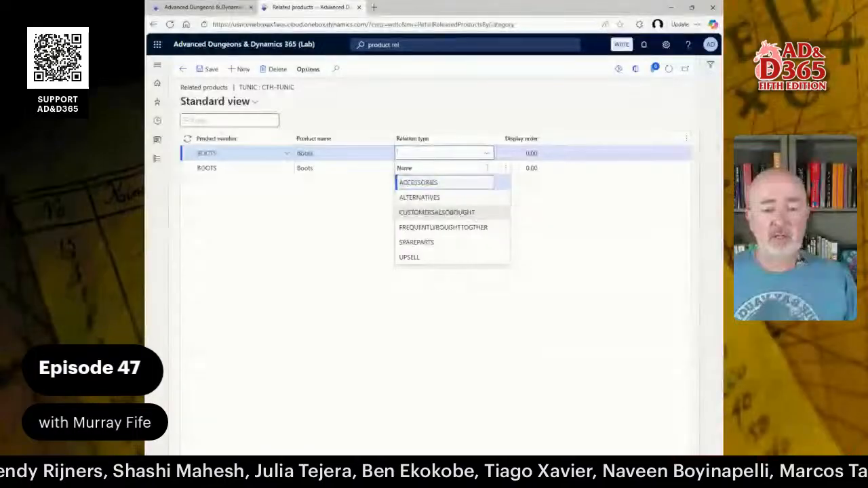
{"action": "left_click", "coordinate": [452, 212]}
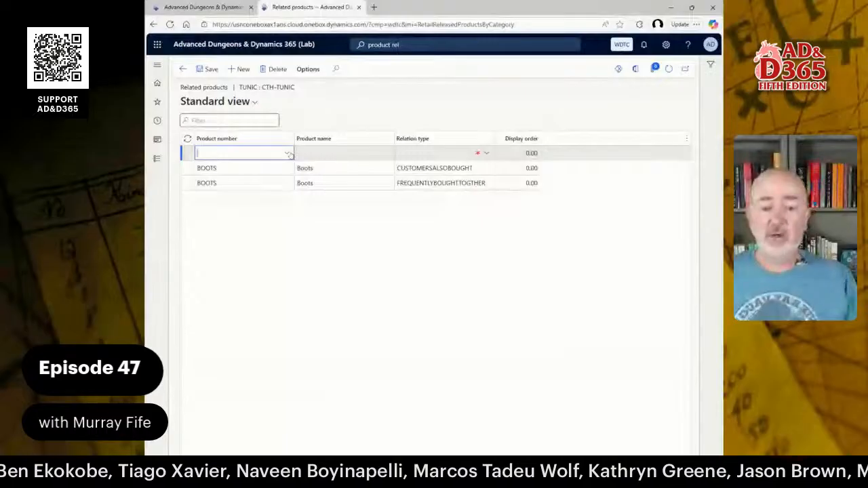
{"action": "left_click", "coordinate": [288, 154]}
{"action": "left_click", "coordinate": [251, 242]}
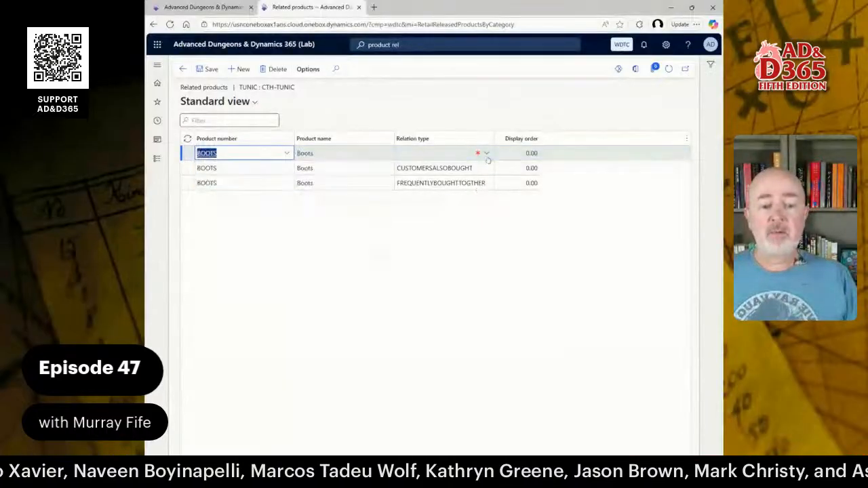
{"action": "left_click", "coordinate": [420, 154]}
{"action": "left_click", "coordinate": [420, 259]}
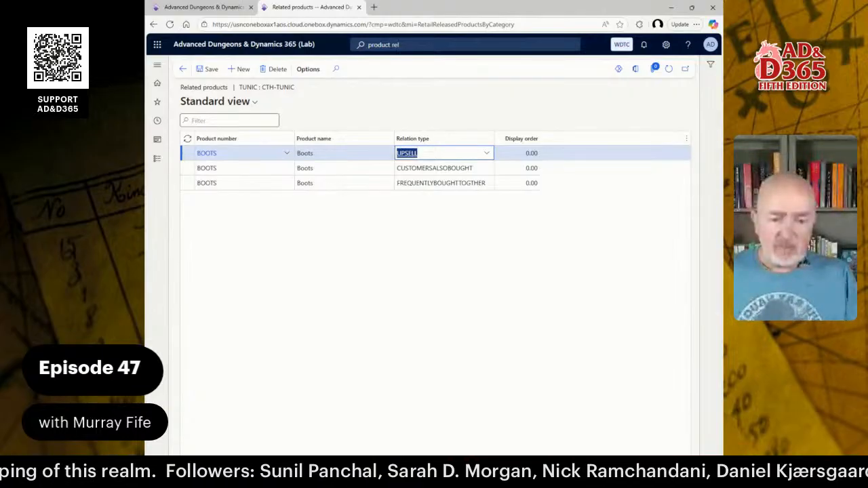
Switch to the Product Relationships guide in Word and read through the remaining configuration steps and the conclusion.
{"action": "key", "text": "alt+Tab"}
{"action": "scroll", "coordinate": [430, 251], "scroll_direction": "down", "scroll_amount": 3}
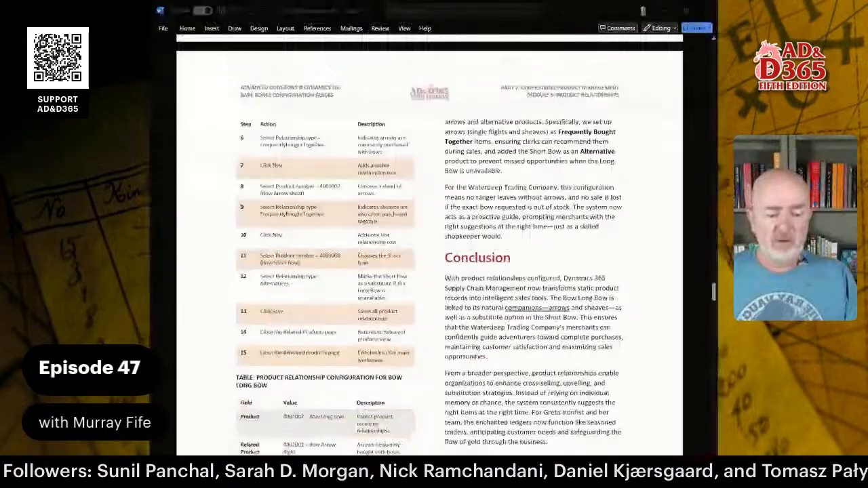
{"action": "scroll", "coordinate": [430, 251], "scroll_direction": "down", "scroll_amount": 15}
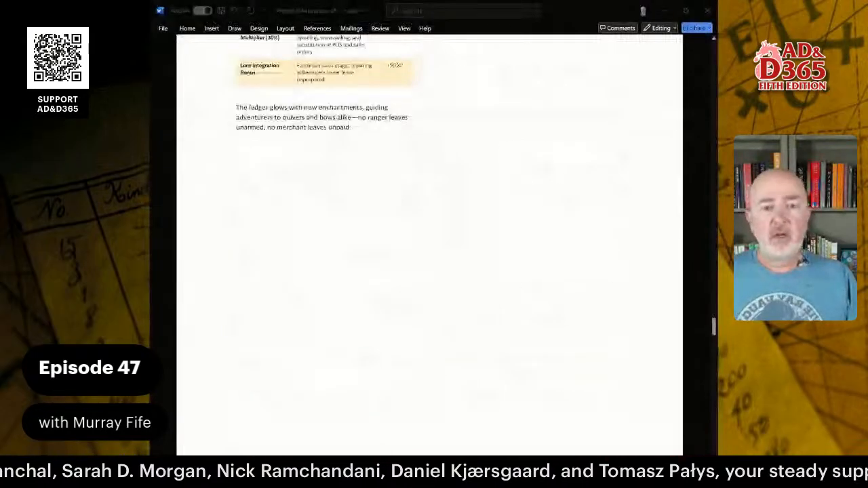